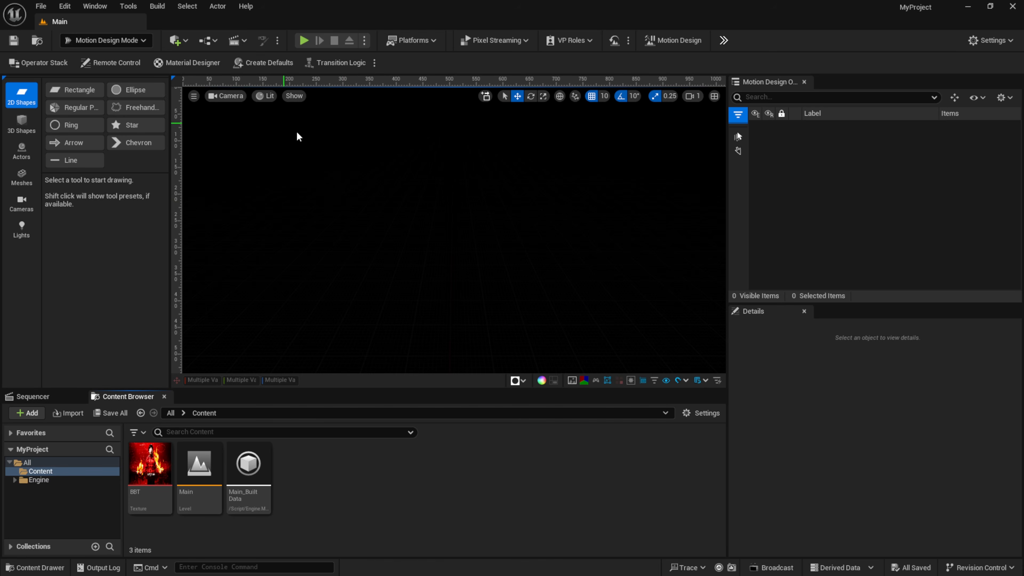
Spawn all the default scene actors: scene root, directional light, sky light, post process volume and cine camera
click(274, 69)
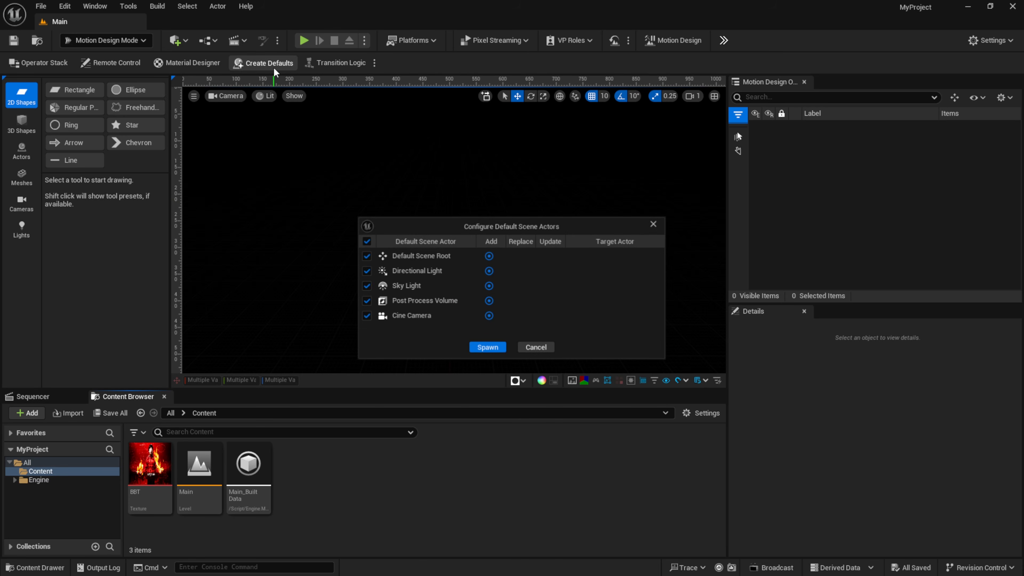
click(487, 347)
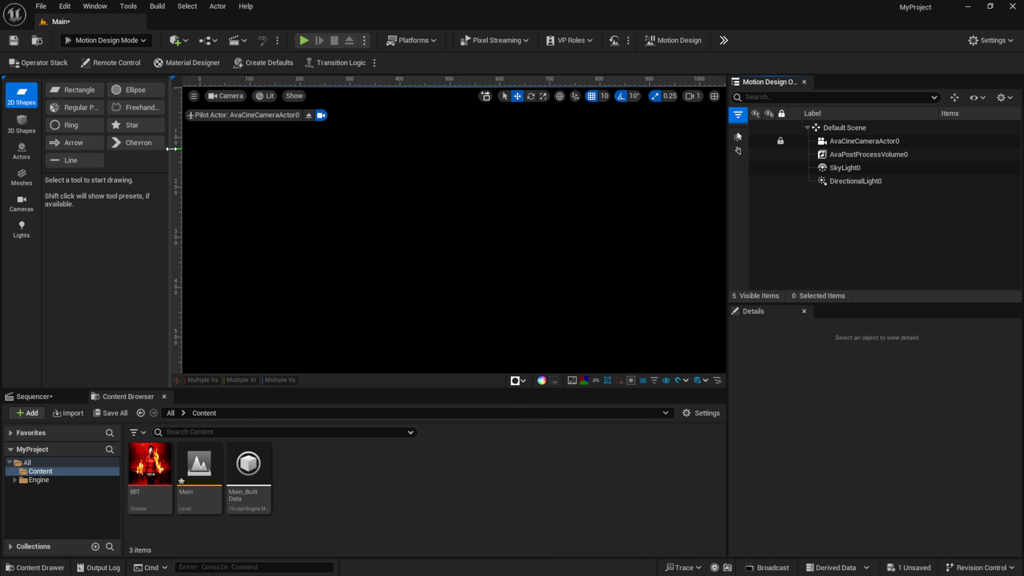
Add a default 2D rectangle at the centre of the viewport and size it to fill the whole screen
drag(168, 149, 195, 158)
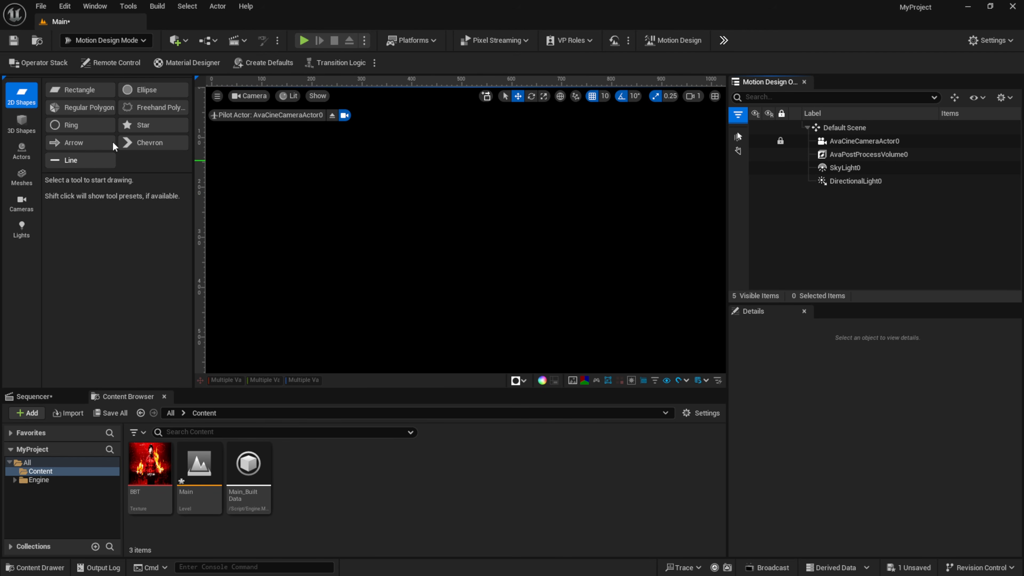
click(84, 90)
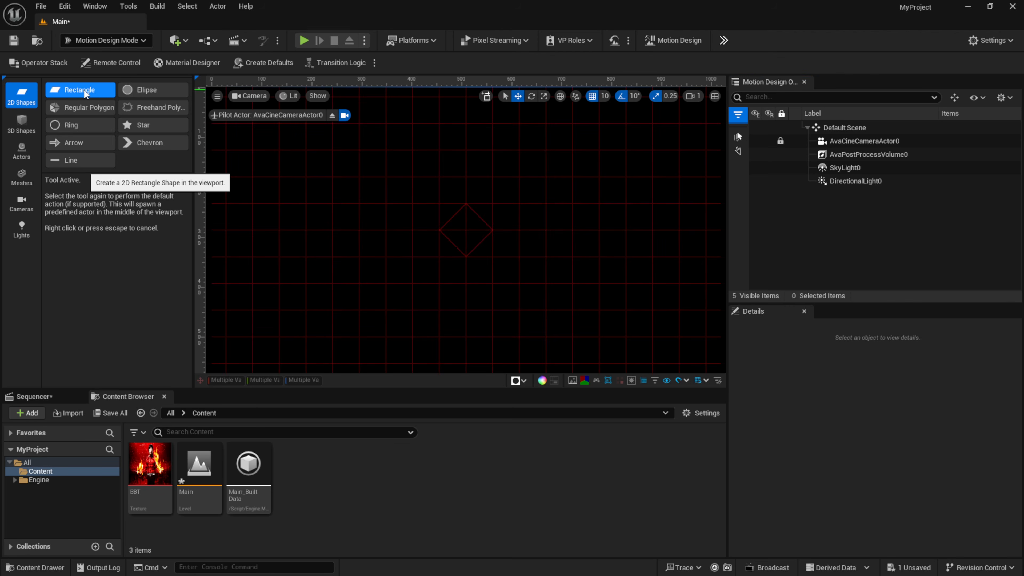
click(83, 89)
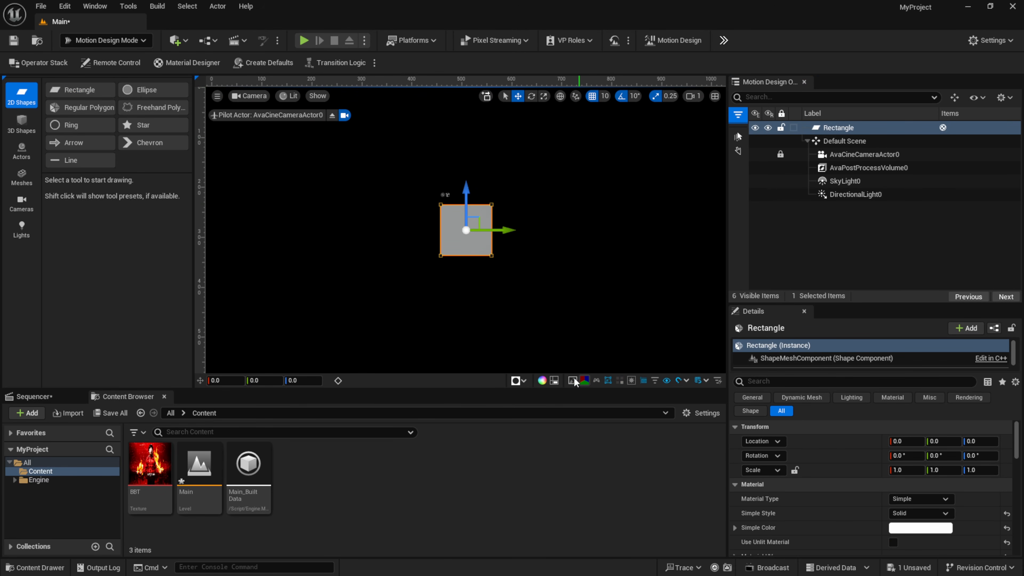
click(555, 381)
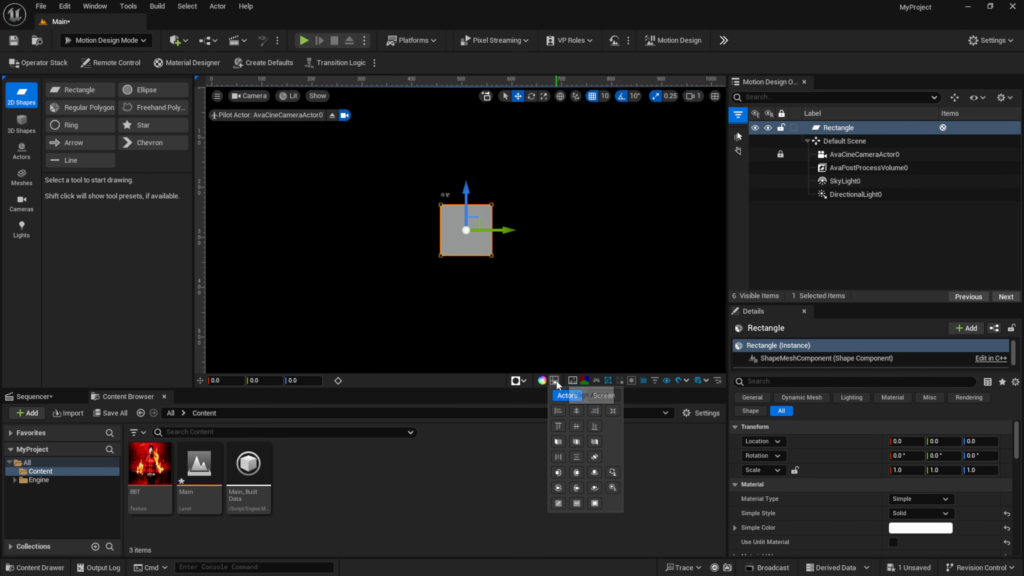
click(600, 506)
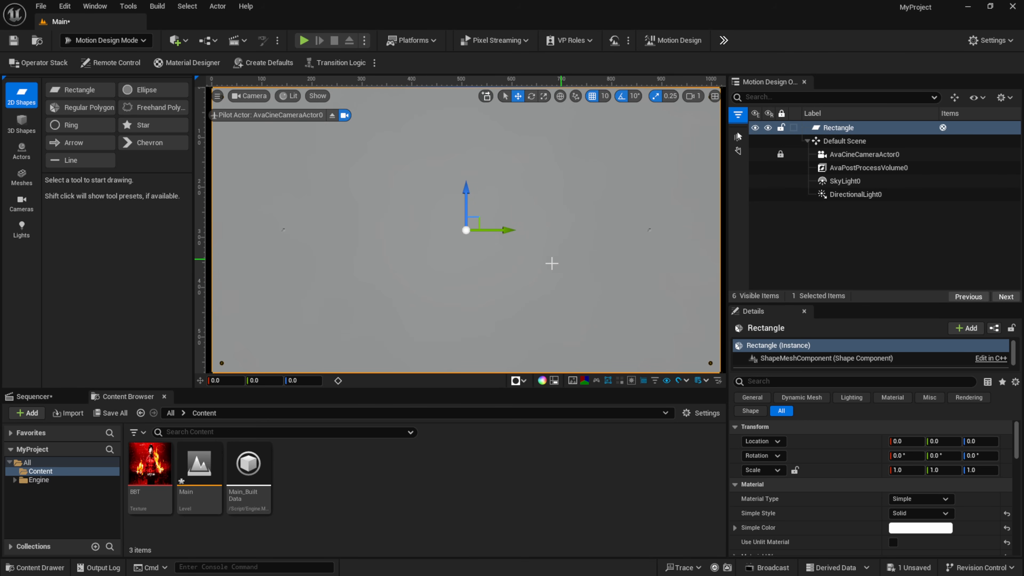
Change the rectangle's material type to Material Designer and assign the BBT texture to its RGB base layer
mouse_move(160, 468)
drag(825, 304, 824, 225)
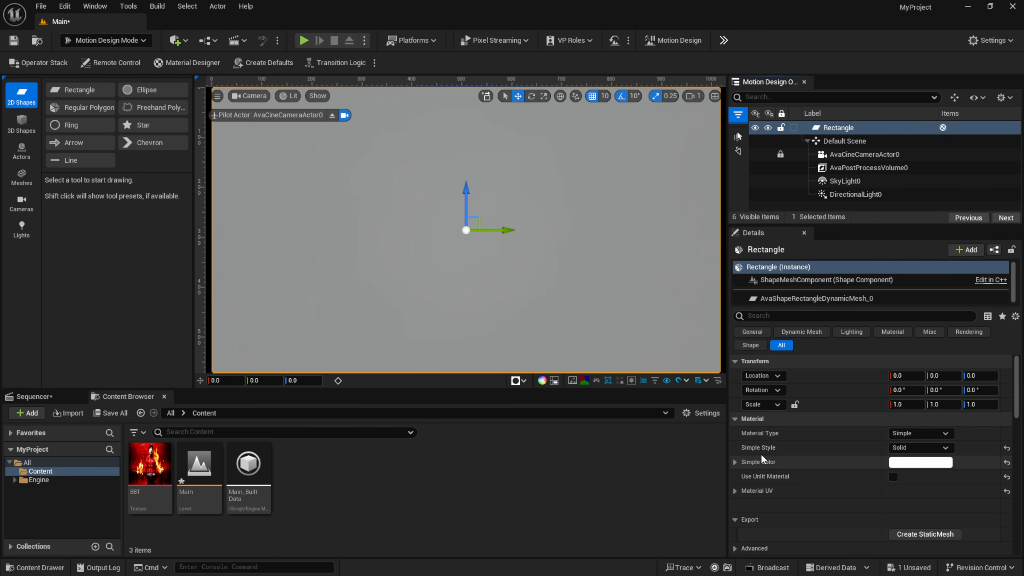
click(908, 435)
click(925, 464)
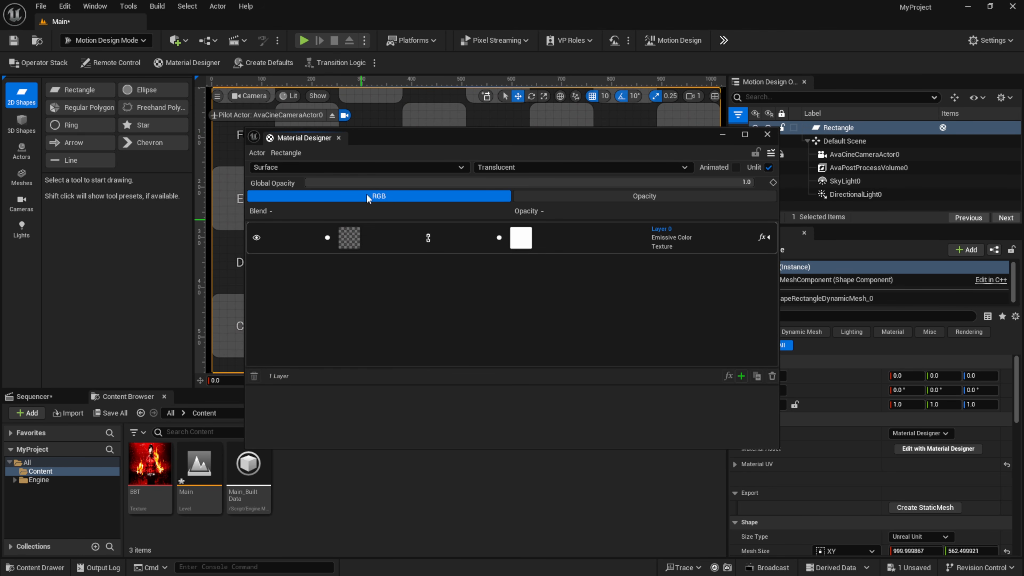
click(349, 238)
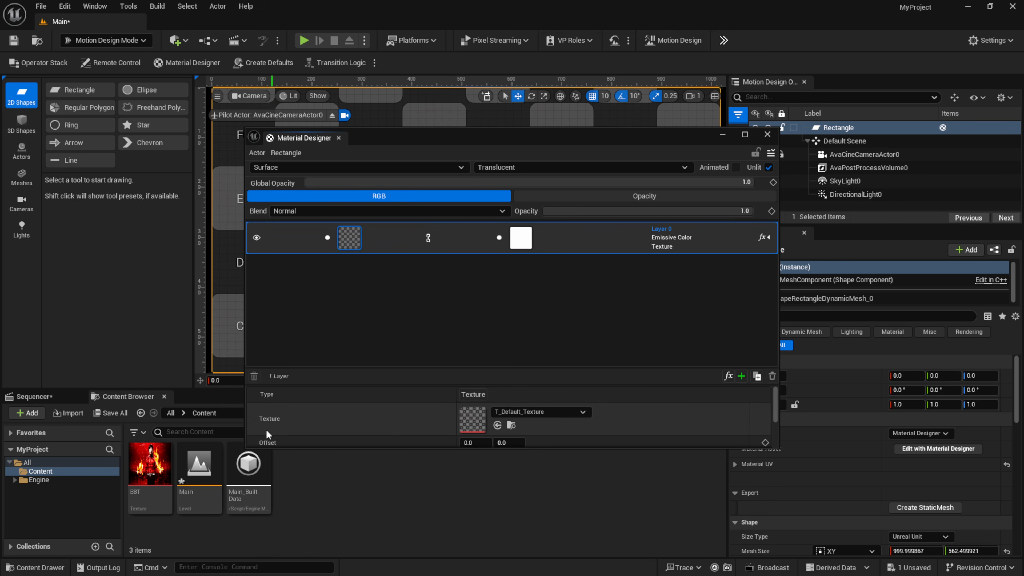
drag(149, 466, 485, 419)
drag(501, 145, 501, 238)
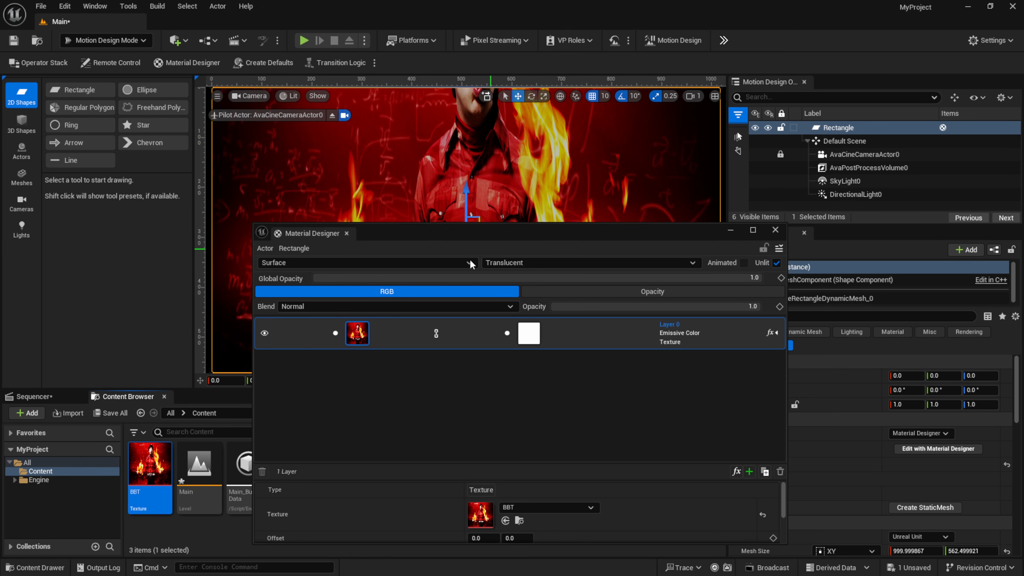
click(768, 228)
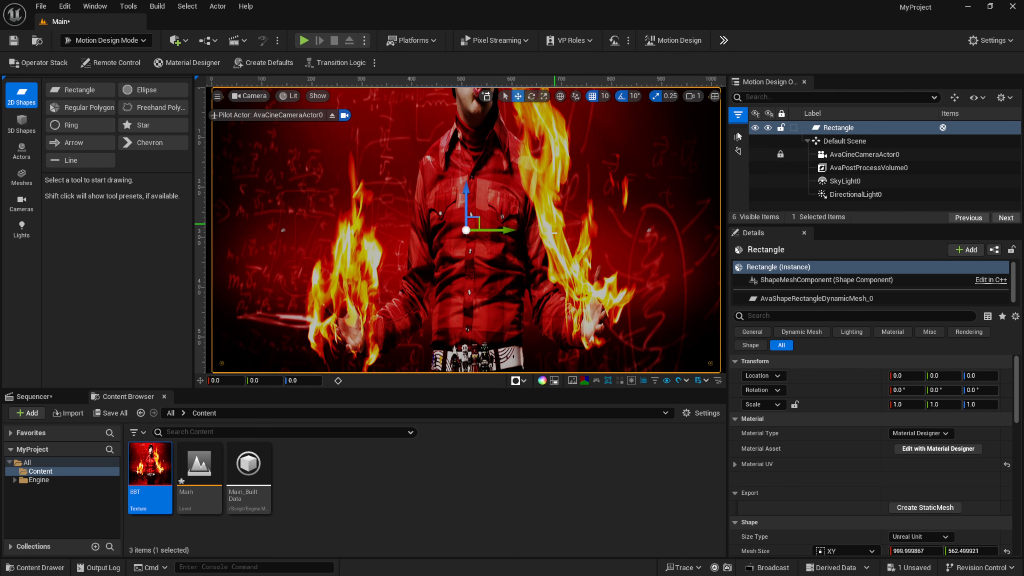
Set the rectangle's Material UV mode to Stretch
scroll(782, 446, down, 1)
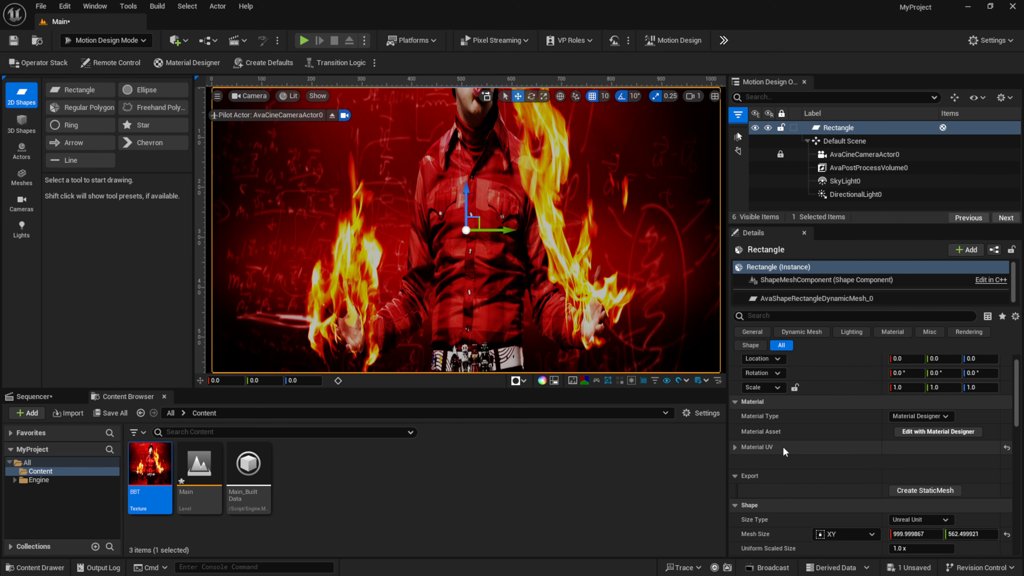
click(736, 447)
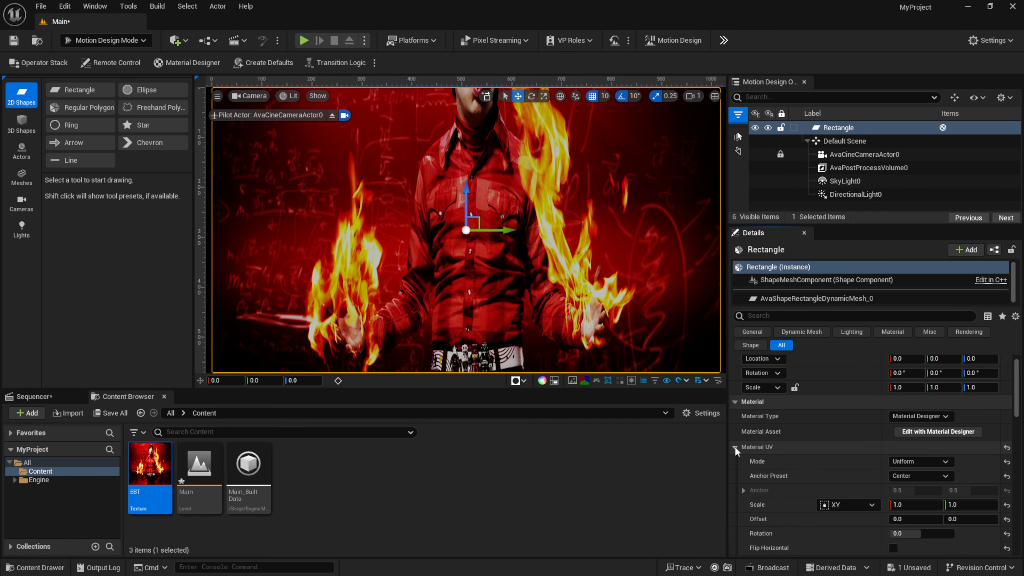
click(919, 464)
click(911, 474)
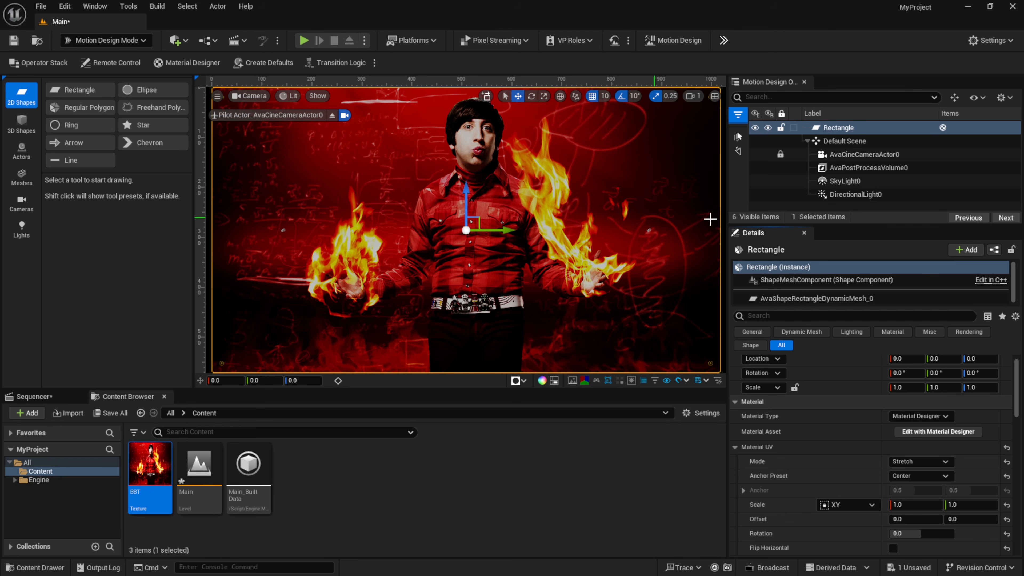
Add a second 2D rectangle at the centre of the viewport and size it to fill the screen
drag(840, 226, 841, 397)
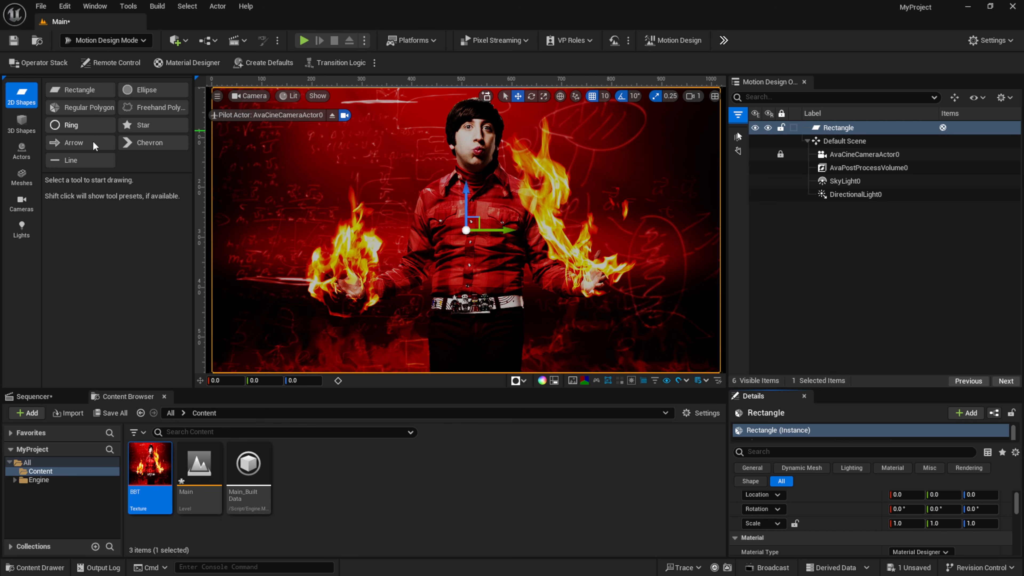
double_click(82, 89)
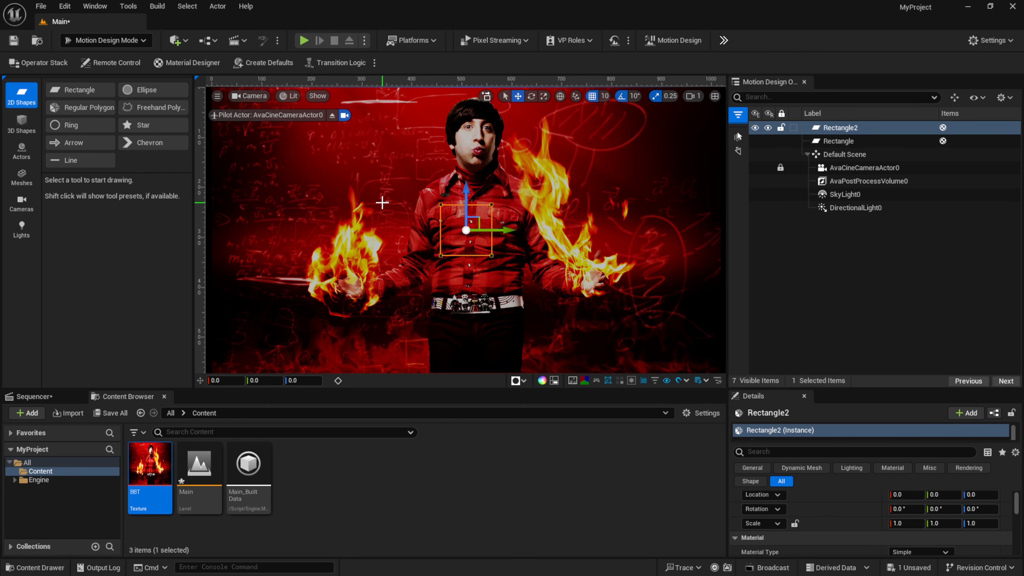
click(554, 380)
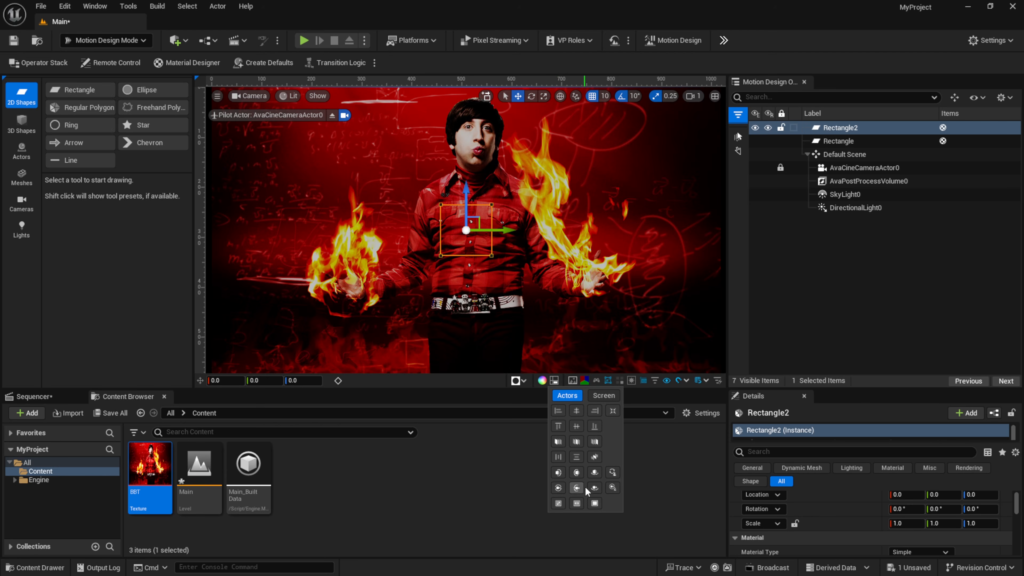
click(584, 489)
Rename the first rectangle, which carries the BBT texture, to BigBang
click(853, 142)
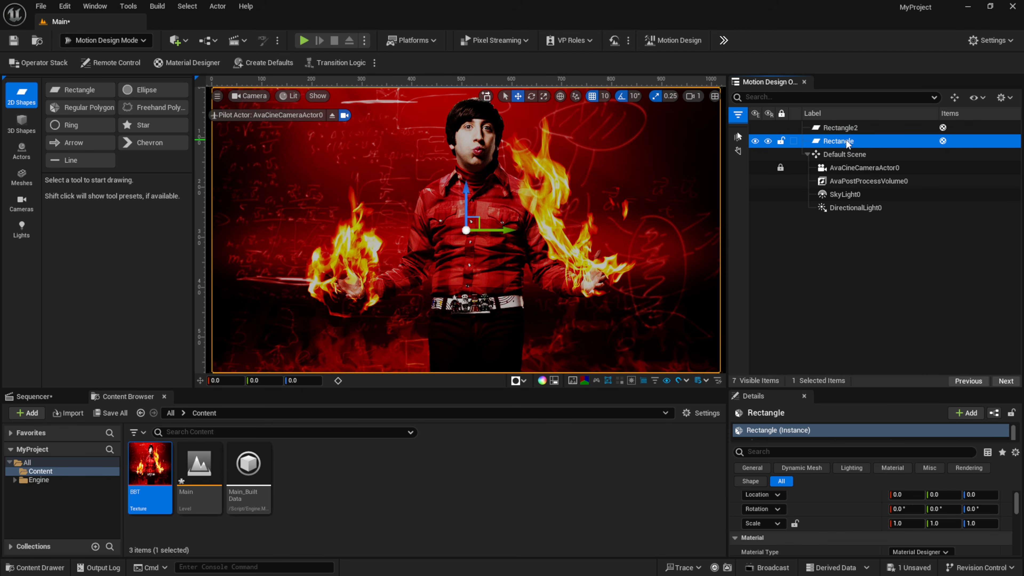
right_click(851, 140)
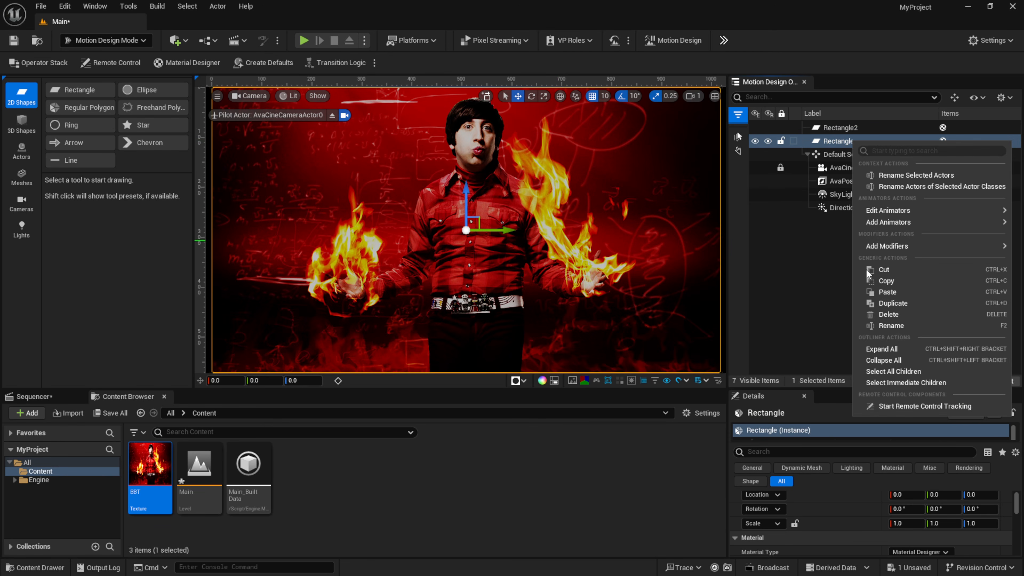
click(881, 325)
text(B)
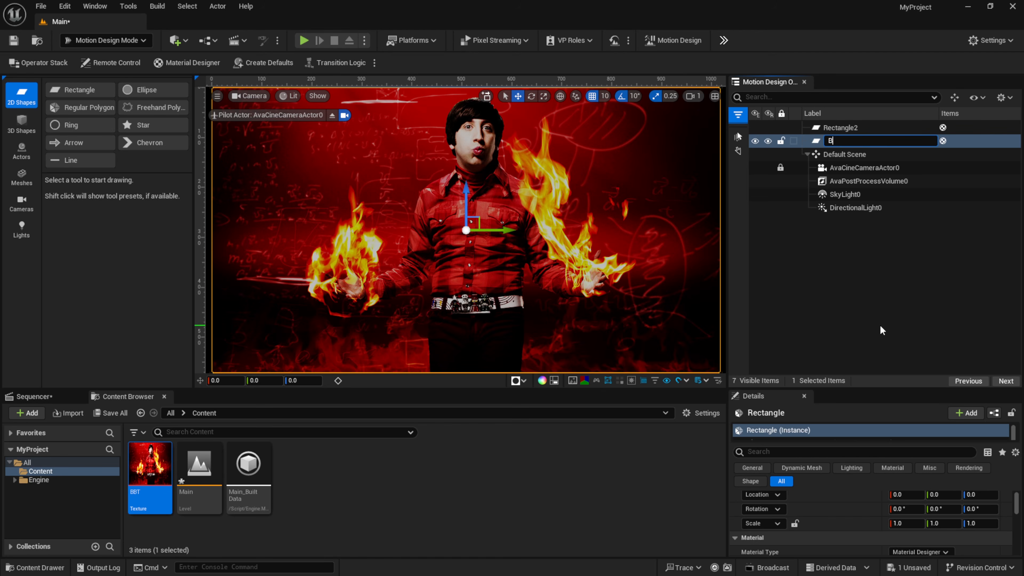
text(igBang)
key(Return)
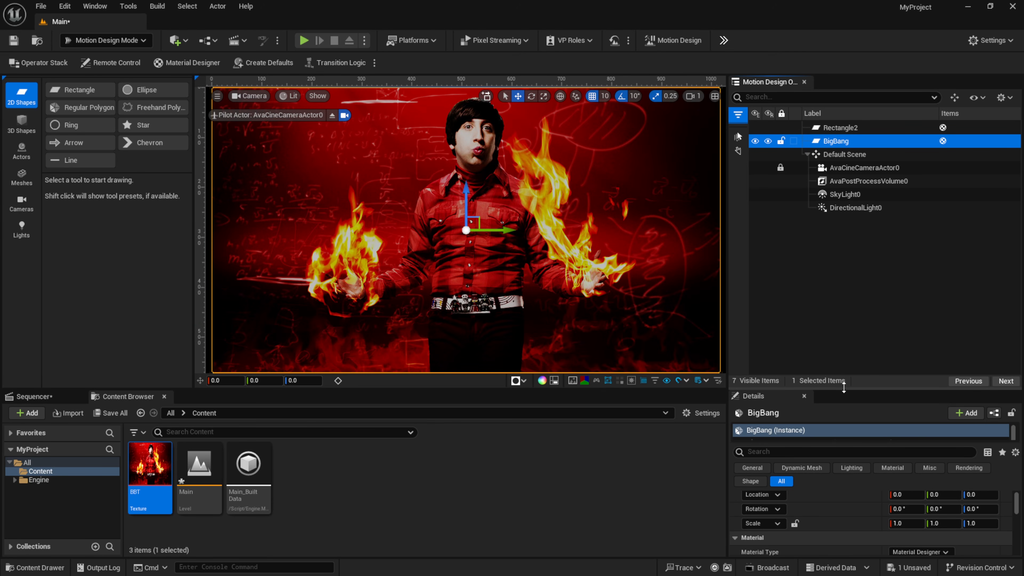
Set BigBang's X location to 0.5 so it sits just behind the second rectangle
drag(845, 388, 846, 281)
click(902, 408)
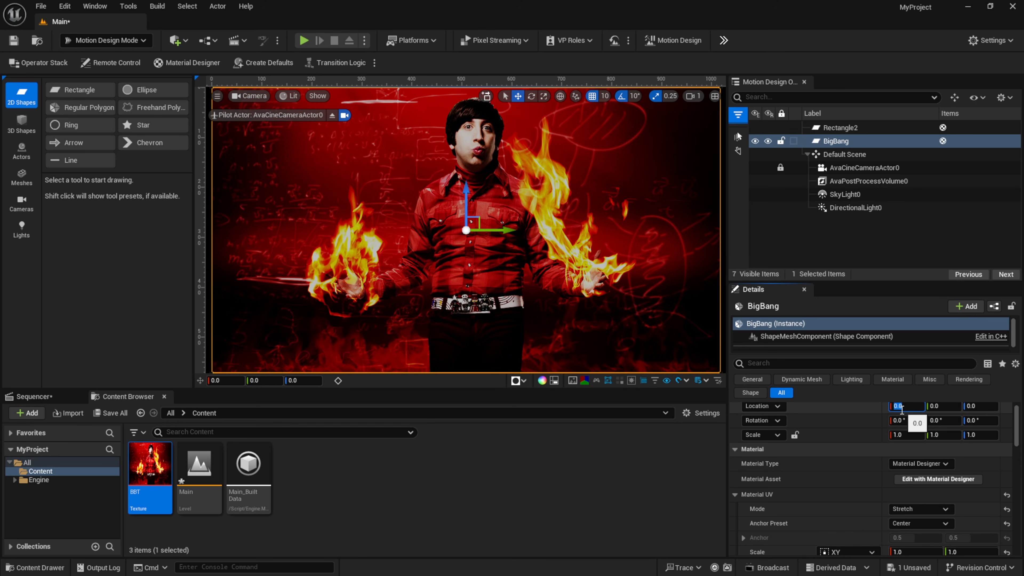
text(0.5)
key(Return)
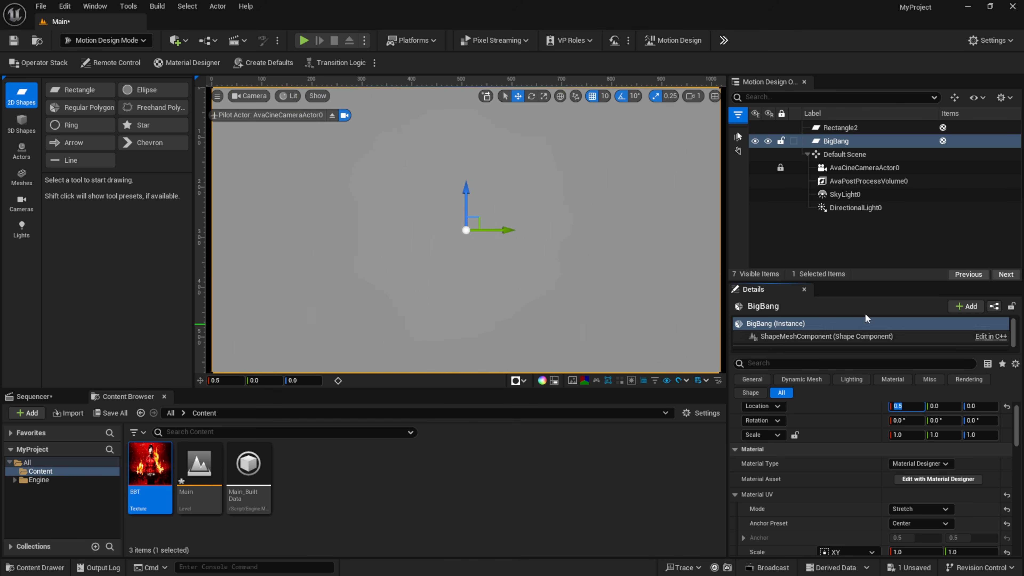
Give Rectangle2 a simple Linear Gradient material with bright blue (hex sRGB 009FFFFF) as its simple color
click(851, 128)
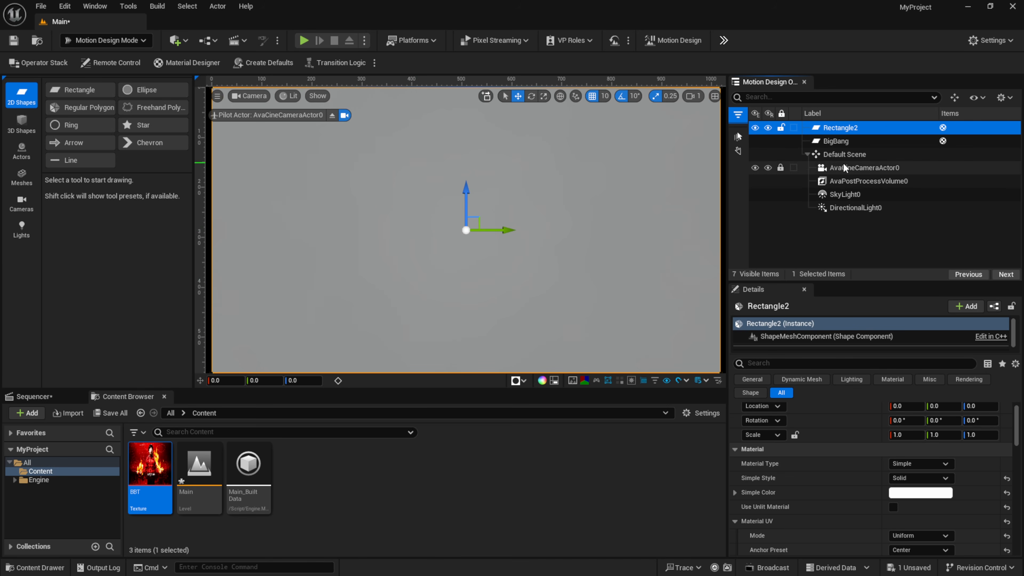
click(900, 462)
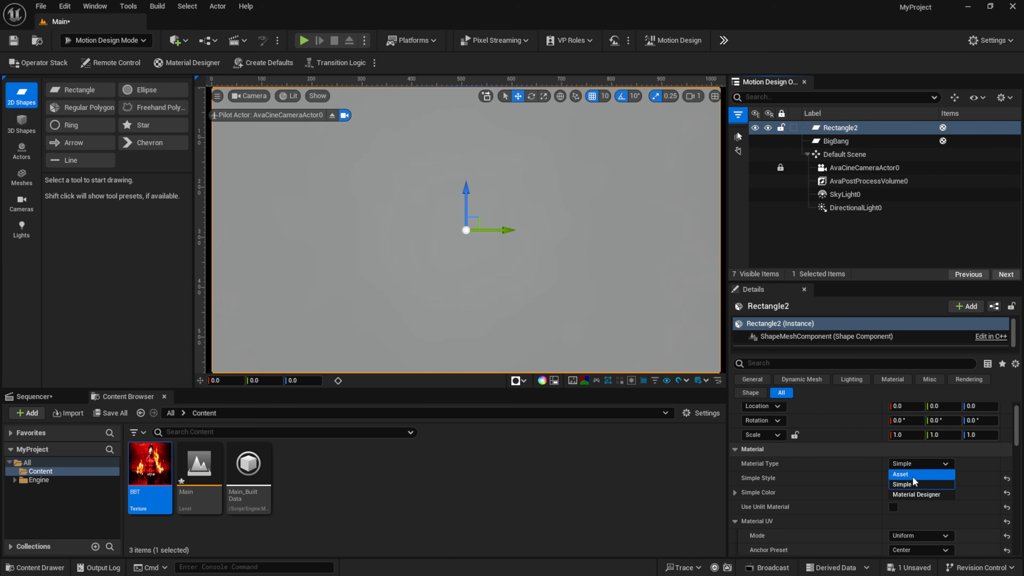
click(912, 476)
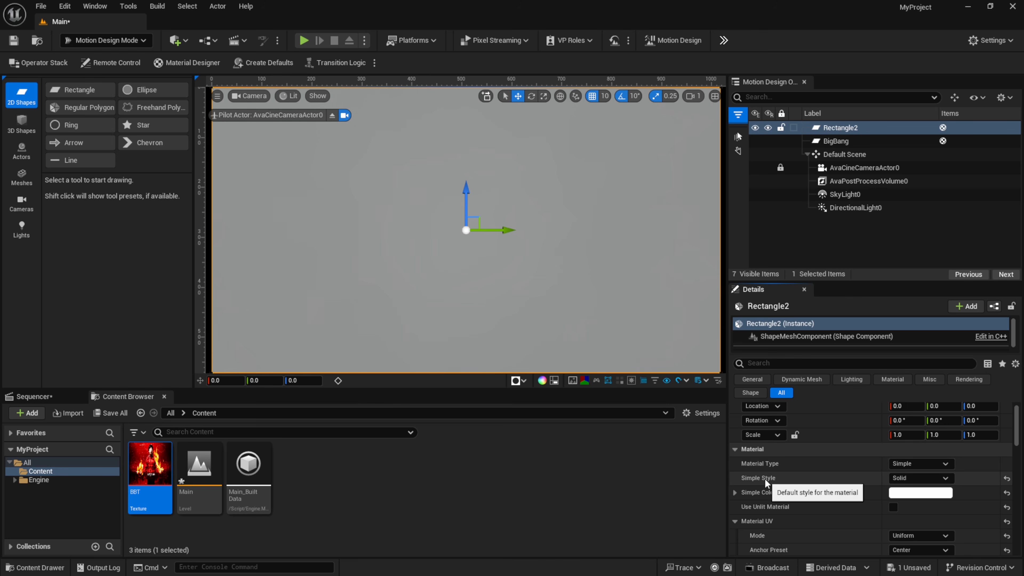
click(935, 479)
click(930, 498)
click(922, 494)
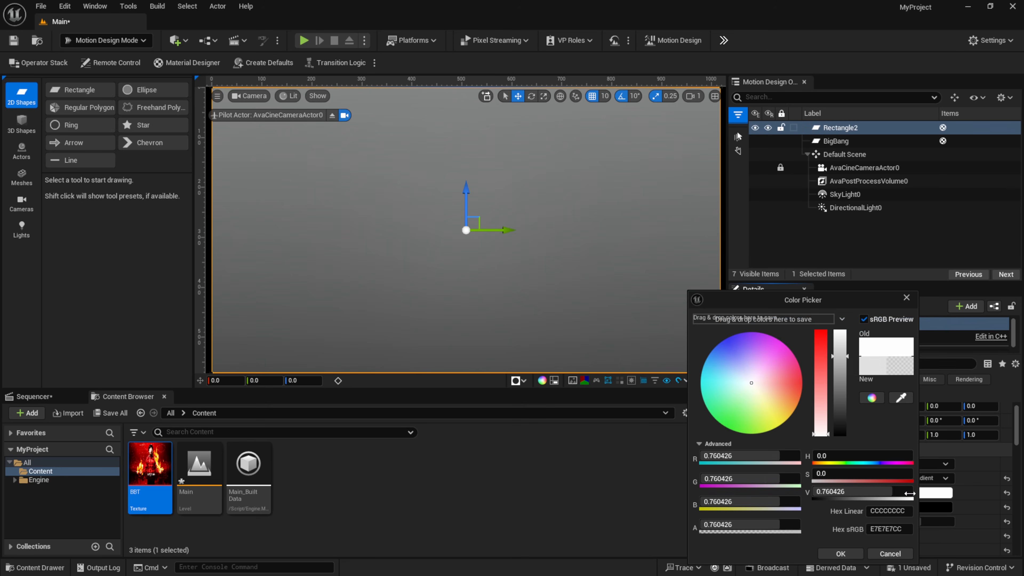
drag(743, 387, 666, 319)
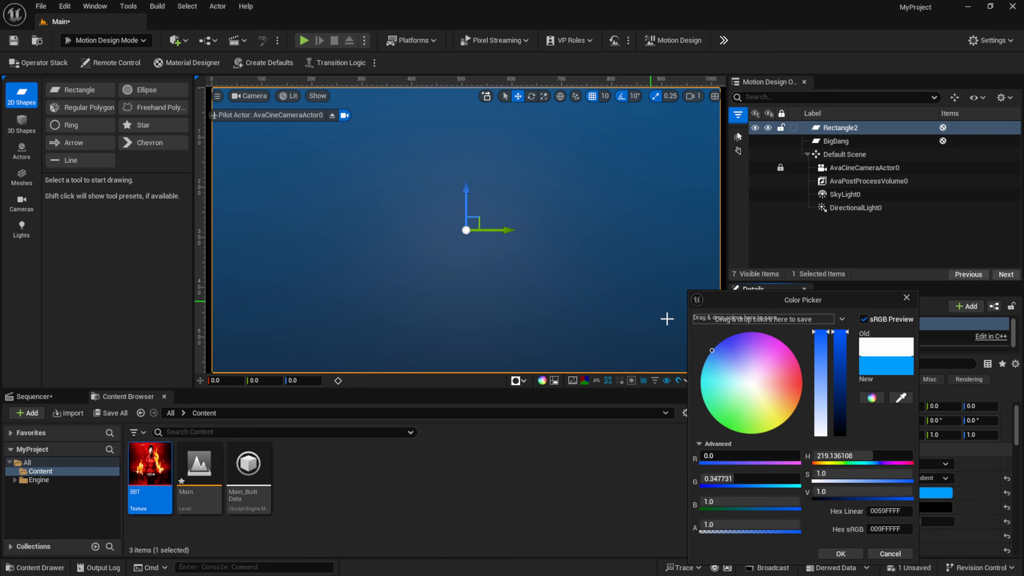
click(843, 552)
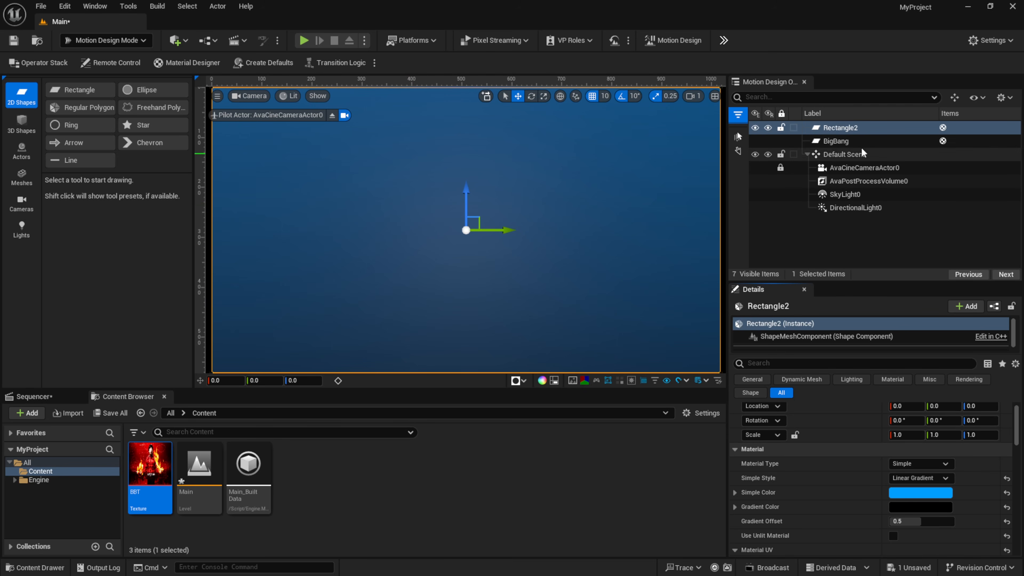
Rename Rectangle2 to Blue BG
click(844, 128)
right_click(845, 130)
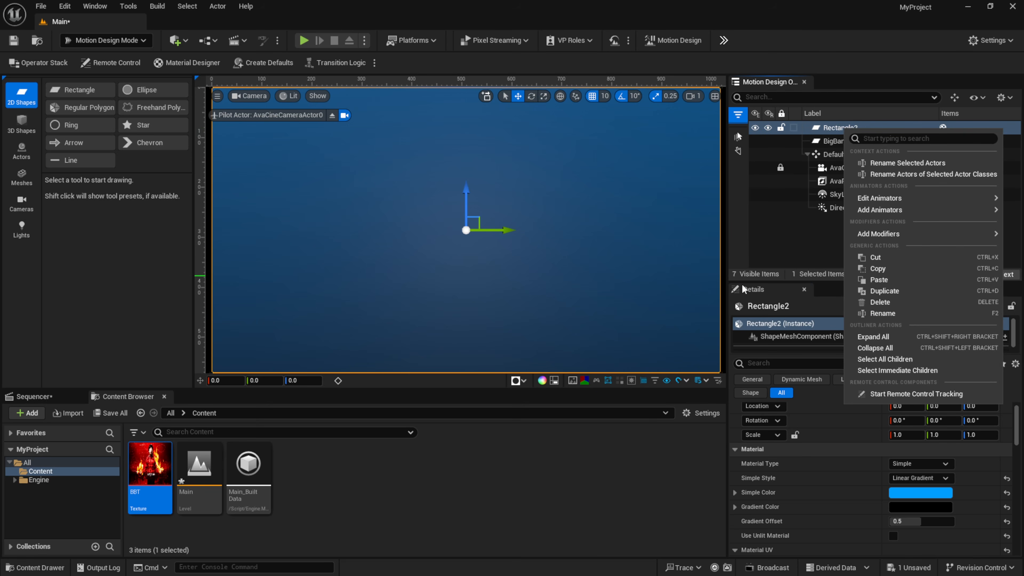
click(899, 313)
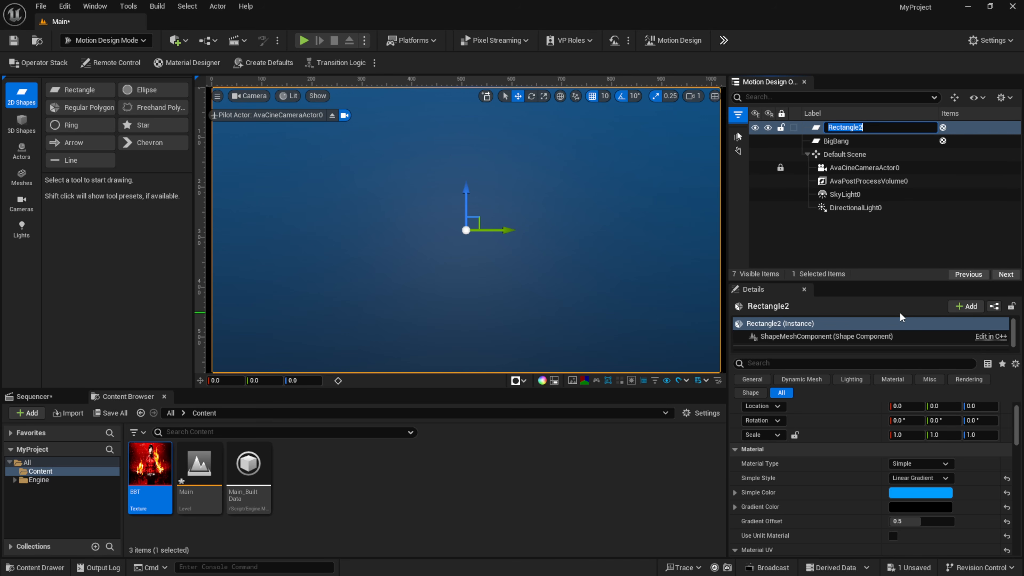
text(Blue BGH)
key(BackSpace)
key(Return)
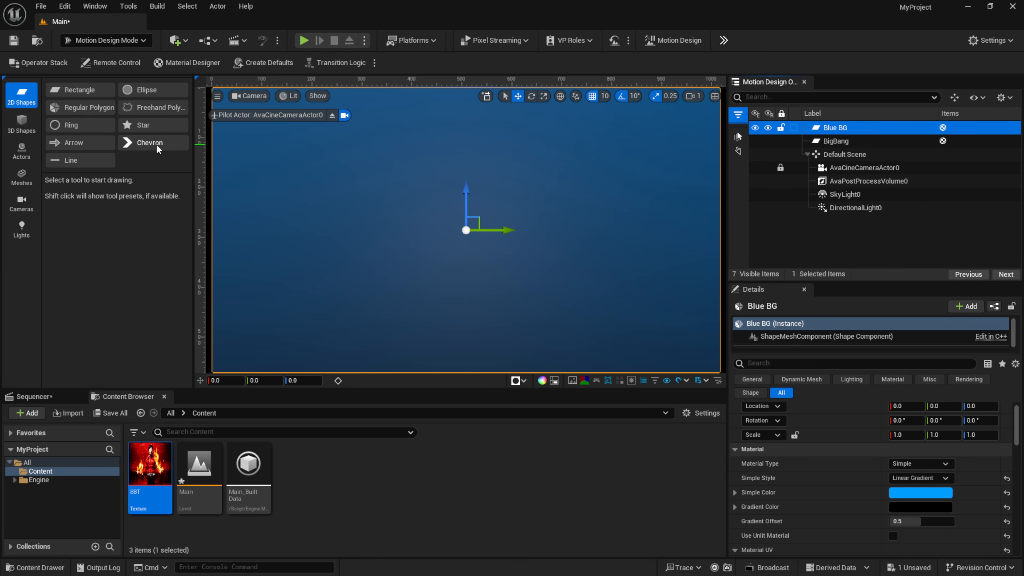
Add a default 2D star at the centre of the viewport and group it under a new null actor
click(147, 126)
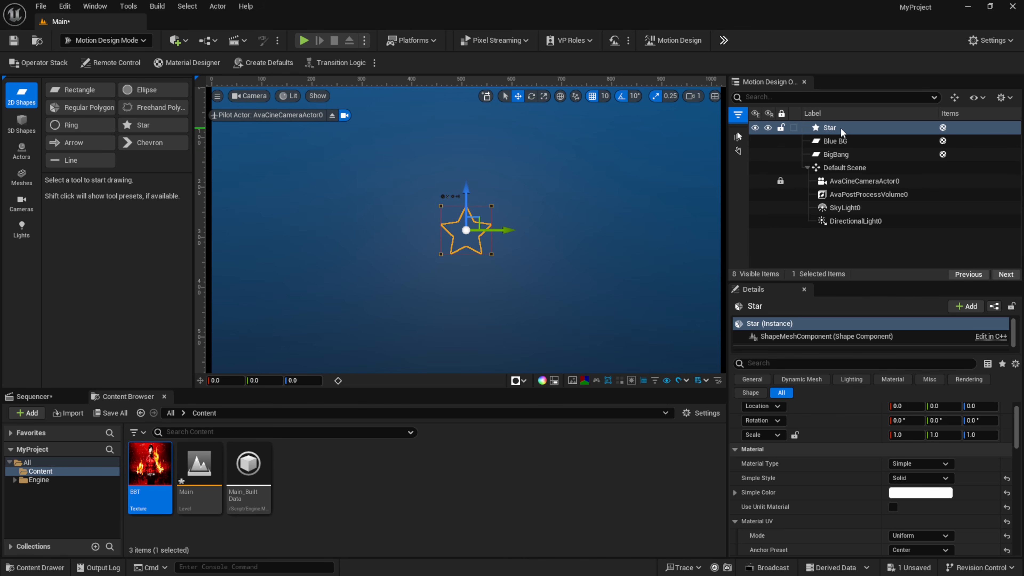
key(ctrl+g)
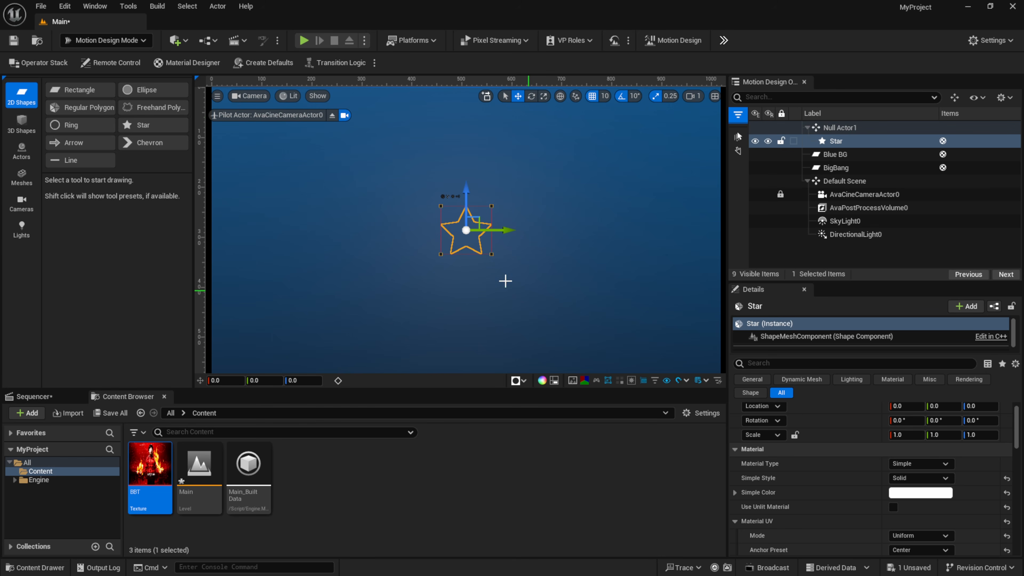
Rename the null actor that holds the star to Mask
click(846, 129)
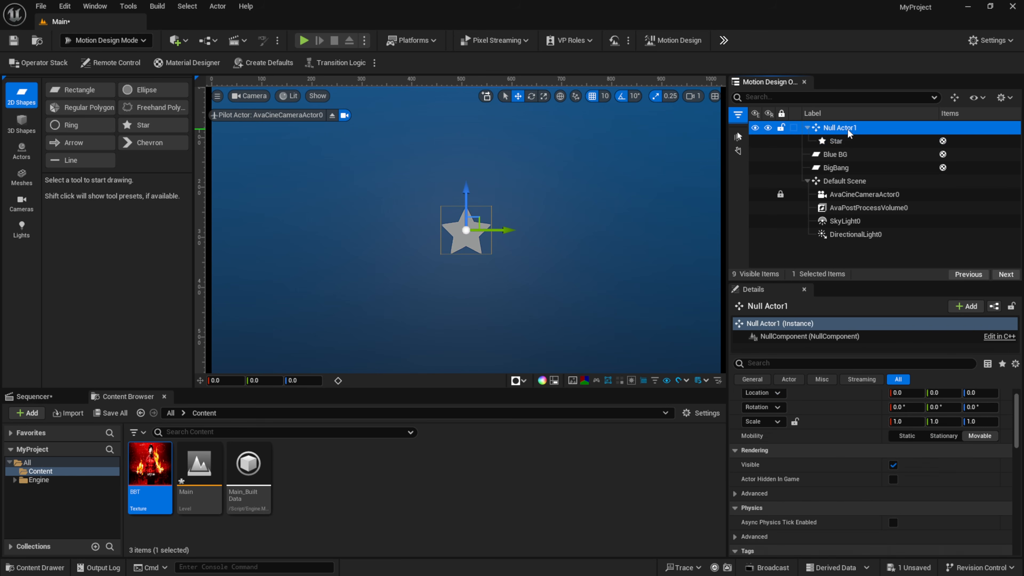
right_click(849, 133)
click(898, 316)
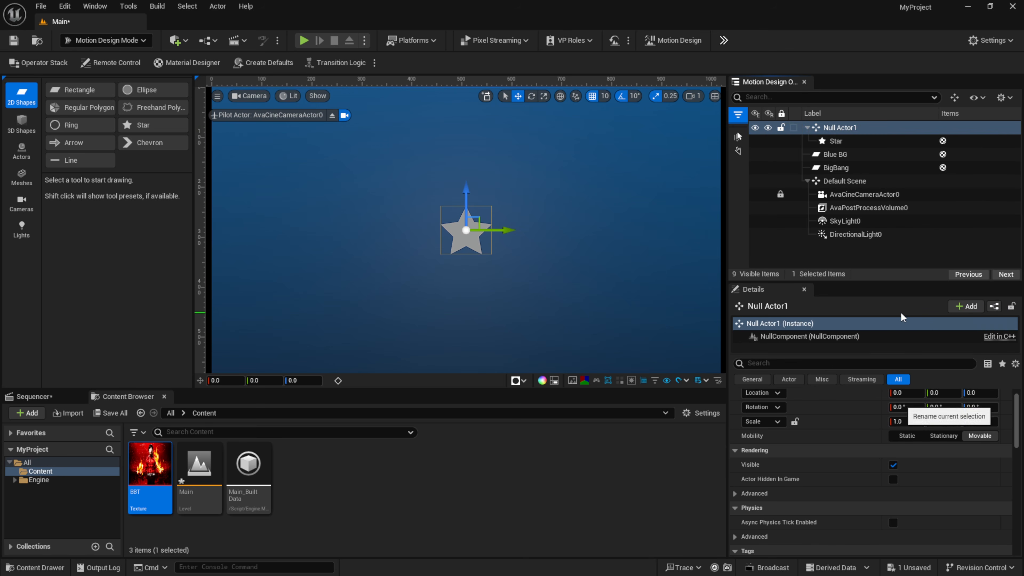
text(Mask)
key(Return)
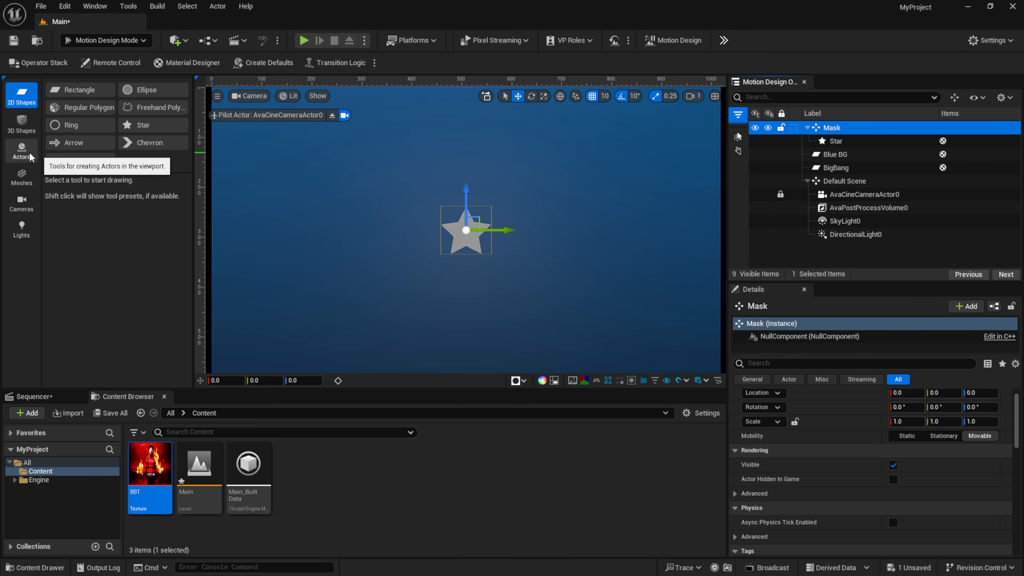
Add a second null actor to the scene and parent Blue BG under it
click(22, 150)
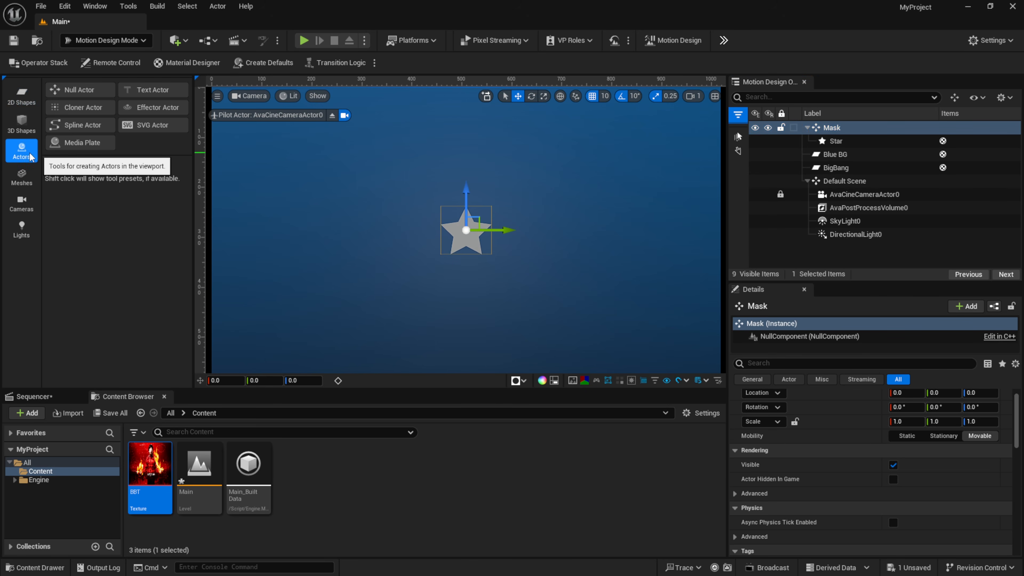
click(86, 96)
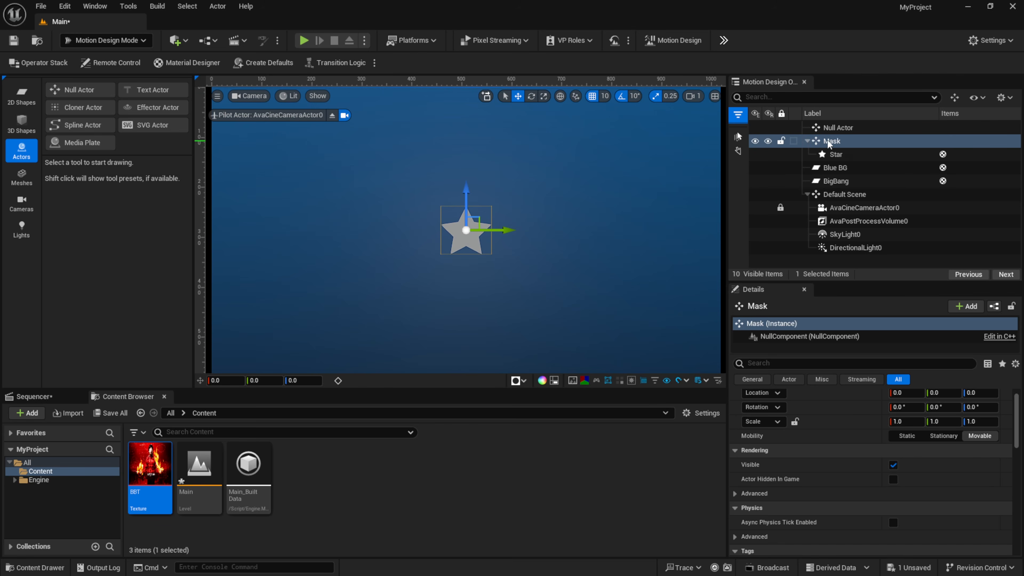
click(843, 132)
click(851, 169)
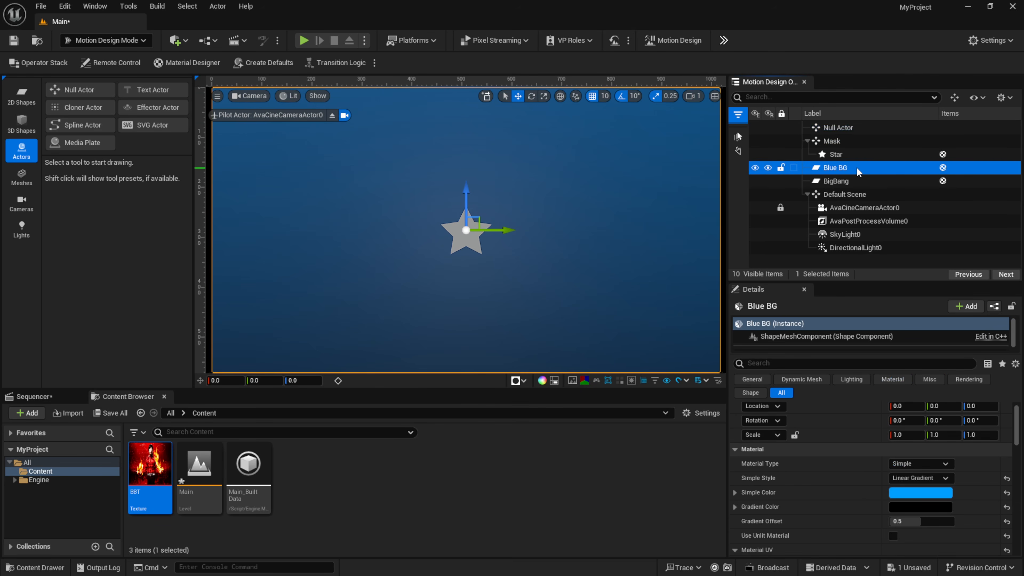
drag(833, 172, 839, 146)
click(808, 140)
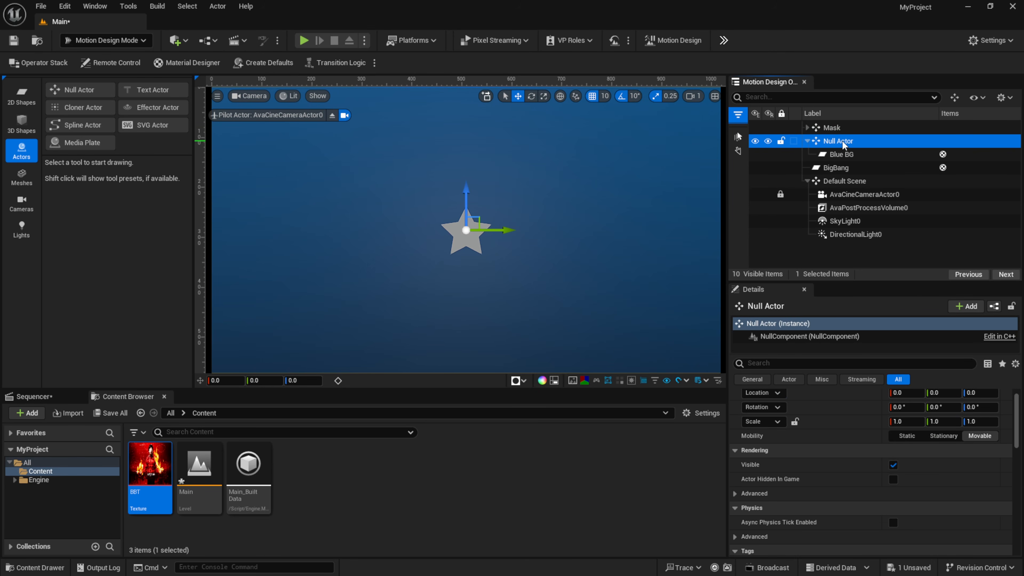
Rename the null actor containing Blue BG to Background
right_click(843, 146)
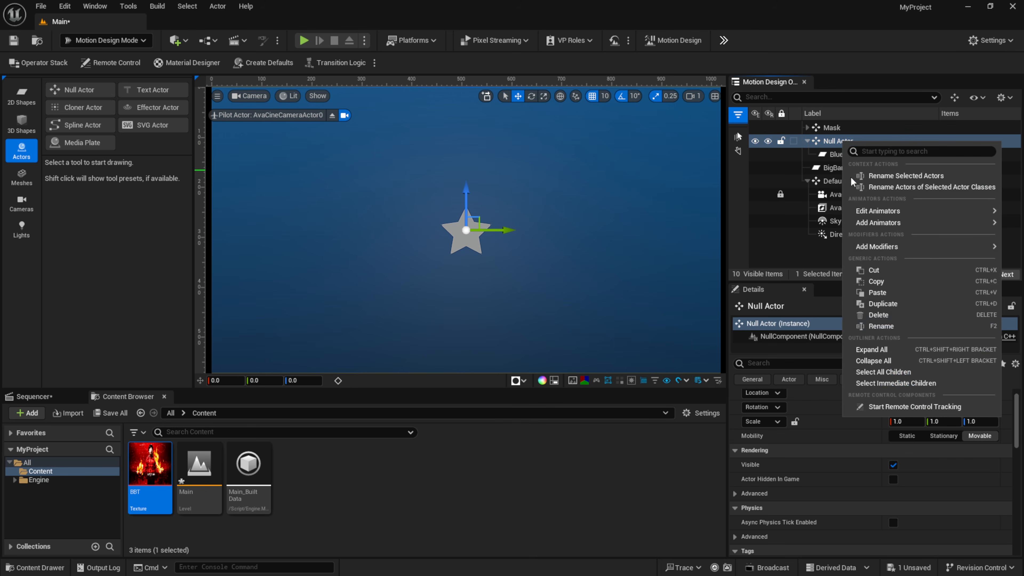
click(884, 328)
text(Background)
key(Return)
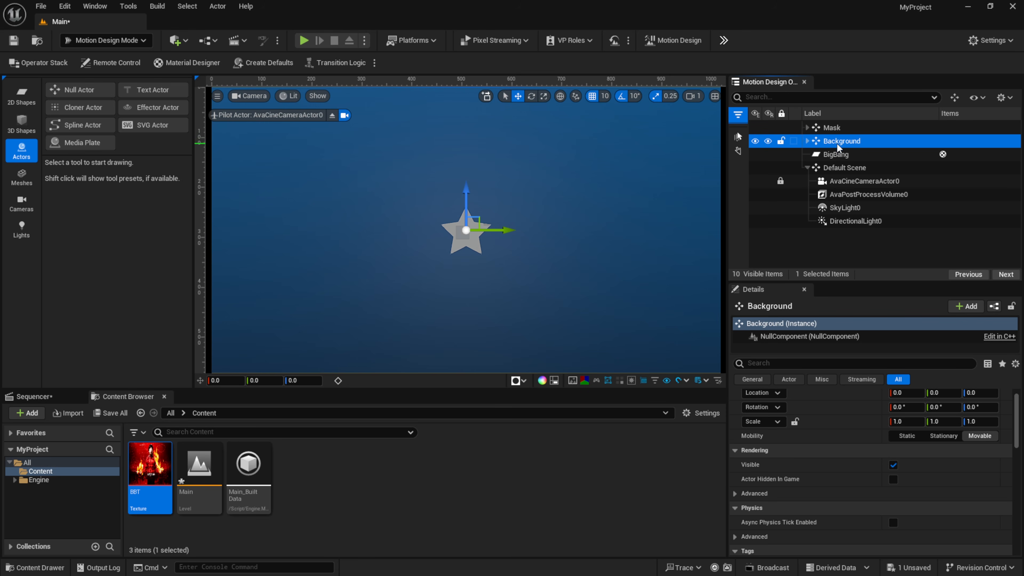
Open the Operator Stack and dock it between the viewport and the outliner at a readable width
click(848, 129)
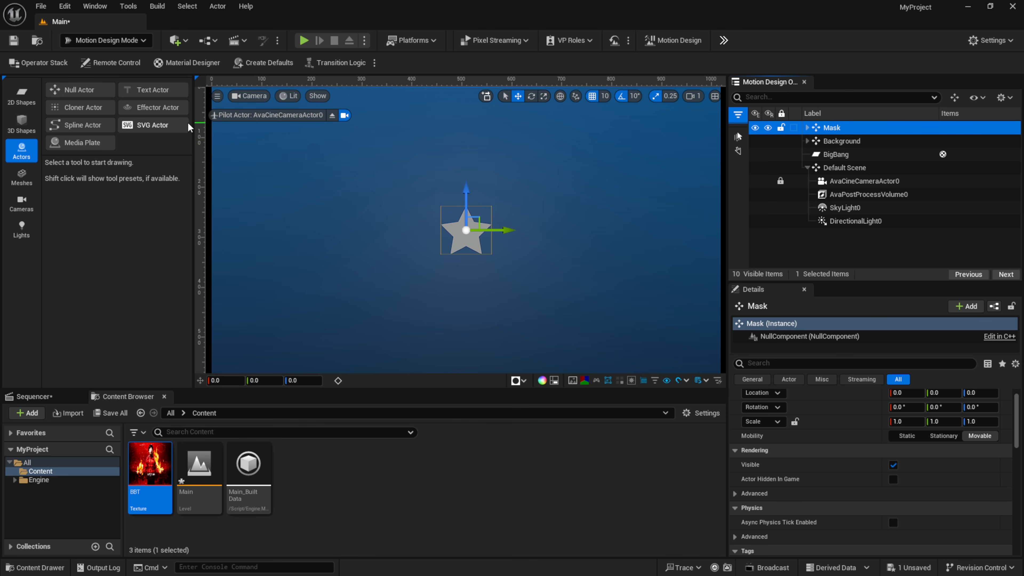
click(38, 63)
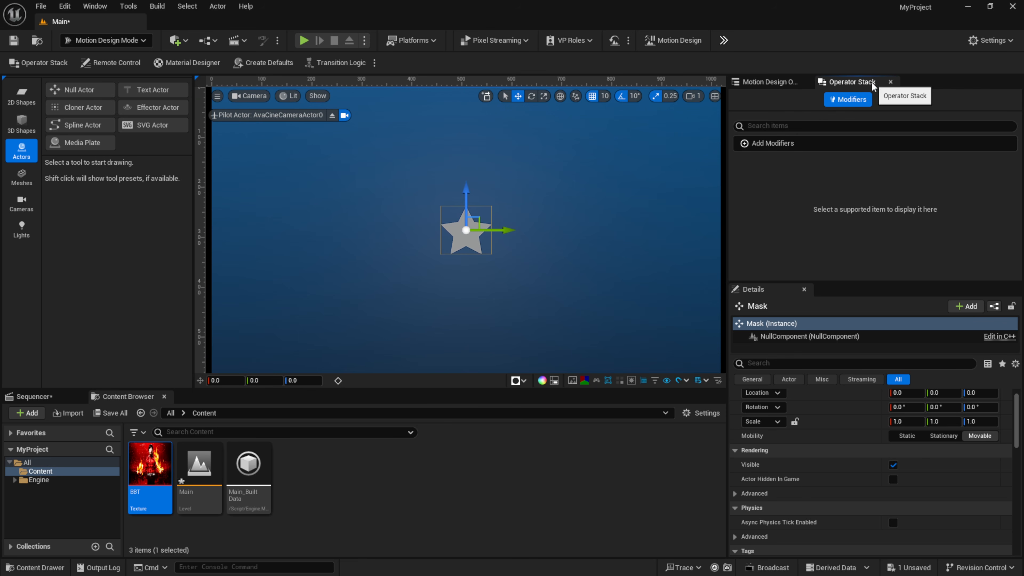
drag(872, 85, 725, 138)
drag(418, 192, 568, 200)
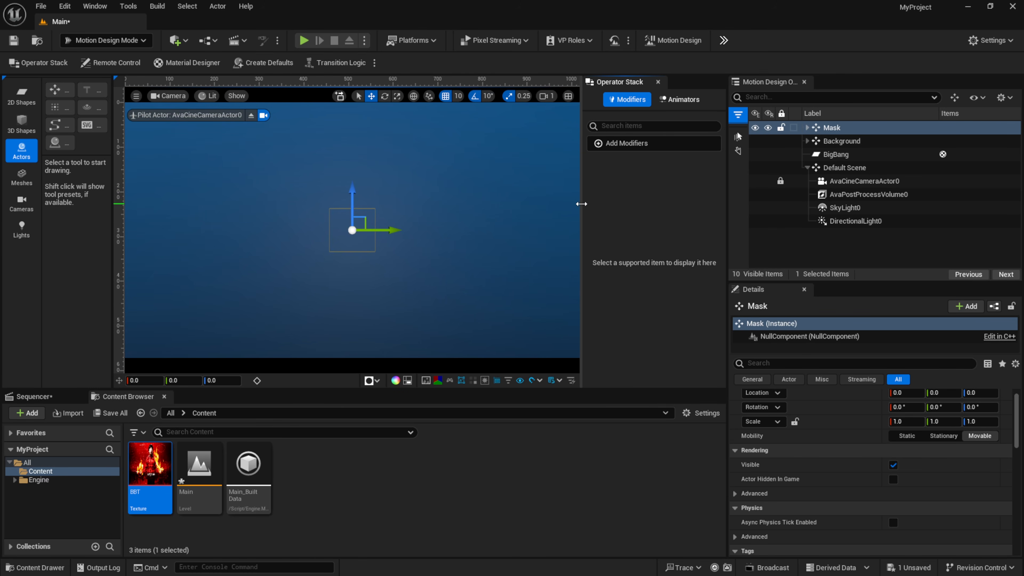
Add a Mask (Apply) modifier to the Background null actor
click(848, 146)
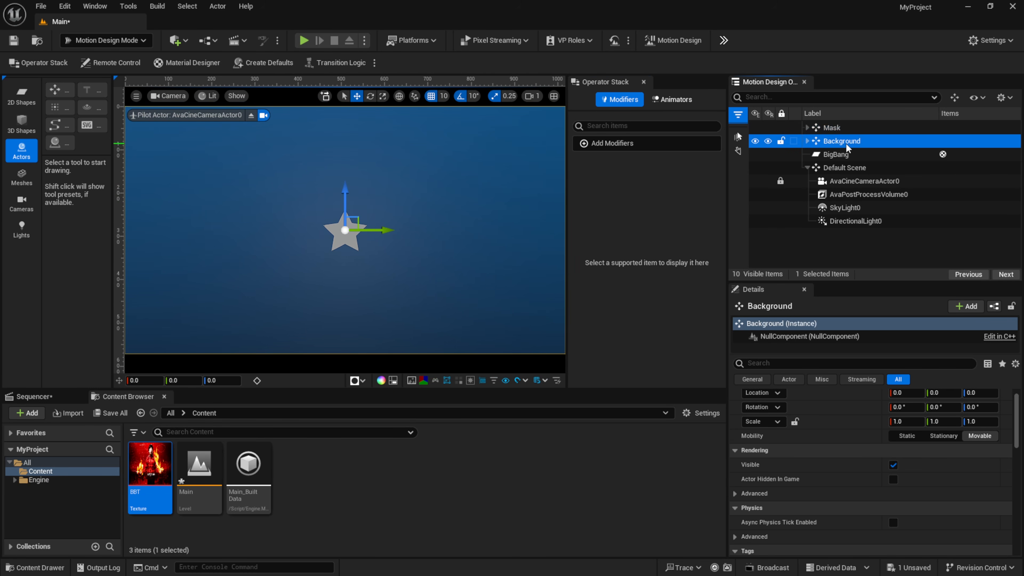
click(586, 148)
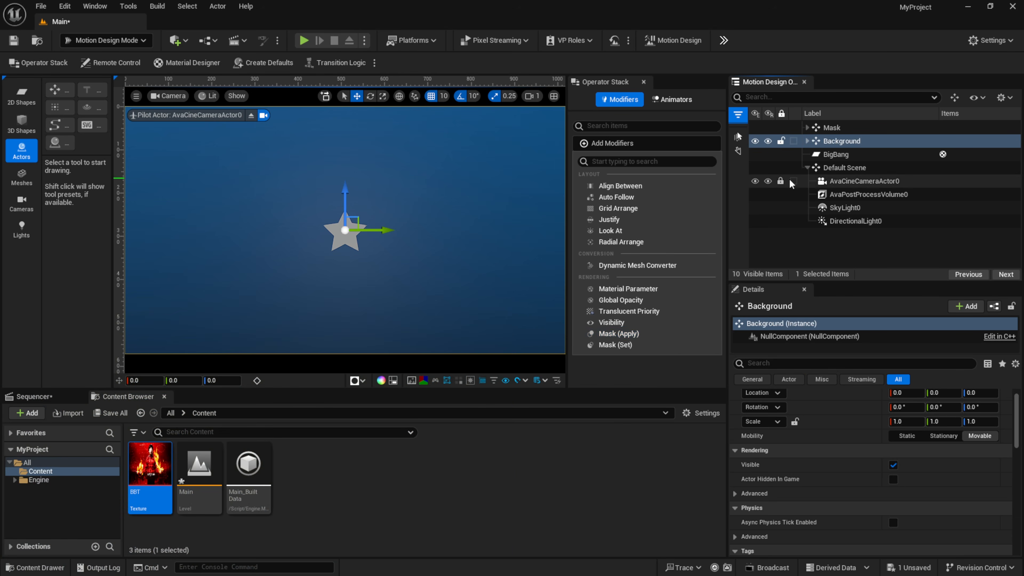
click(625, 333)
Add a Mask (Set) modifier to the Mask null actor
click(837, 128)
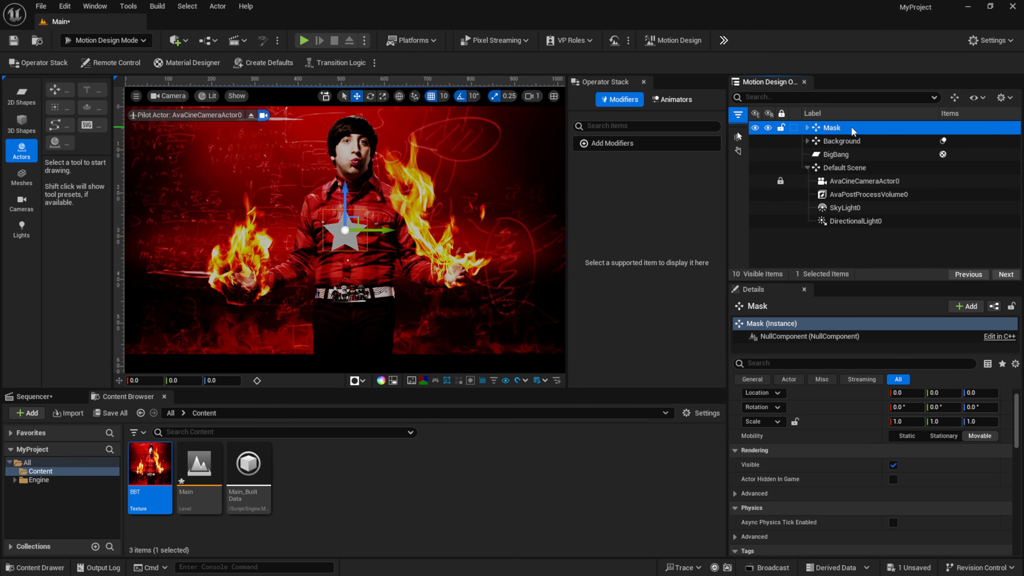
click(586, 146)
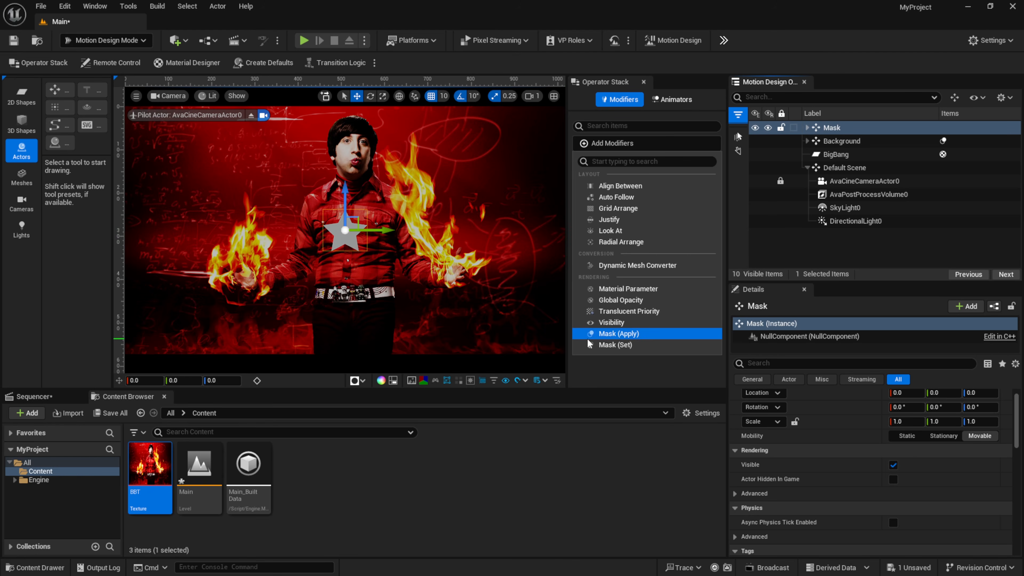
click(616, 345)
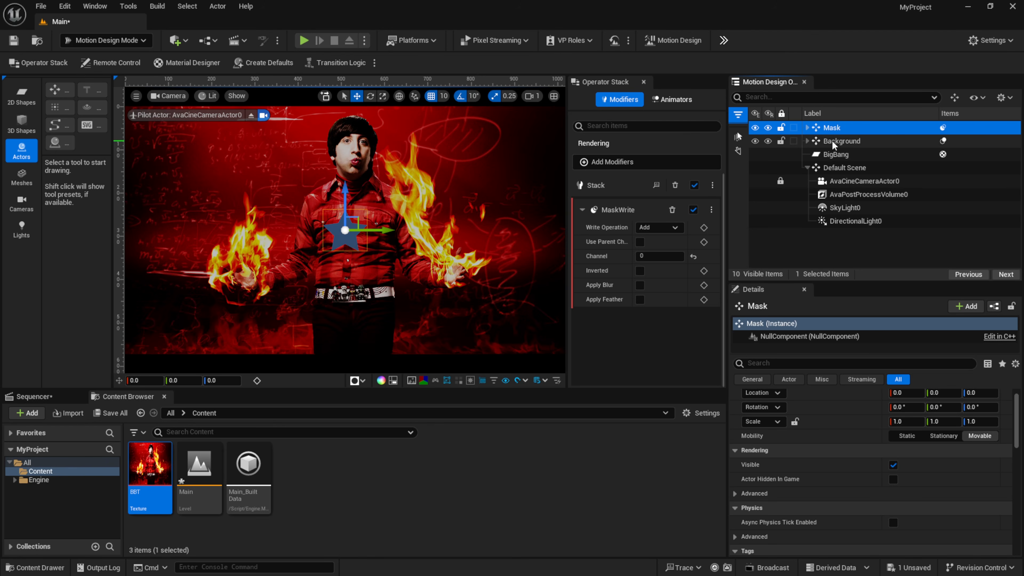
Scale the star under Mask uniformly to 4.75
click(807, 128)
click(836, 141)
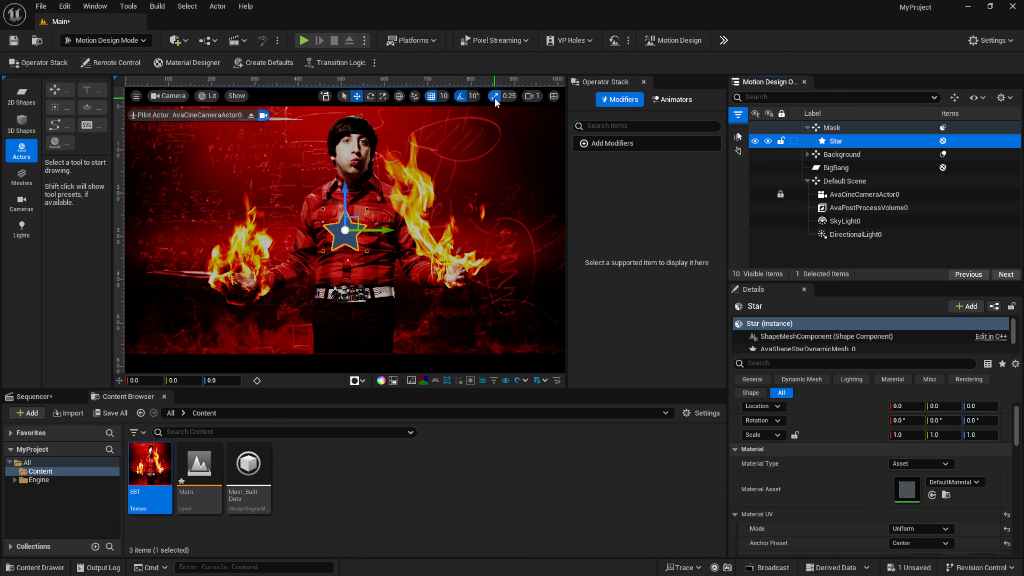
click(382, 96)
drag(345, 230, 432, 163)
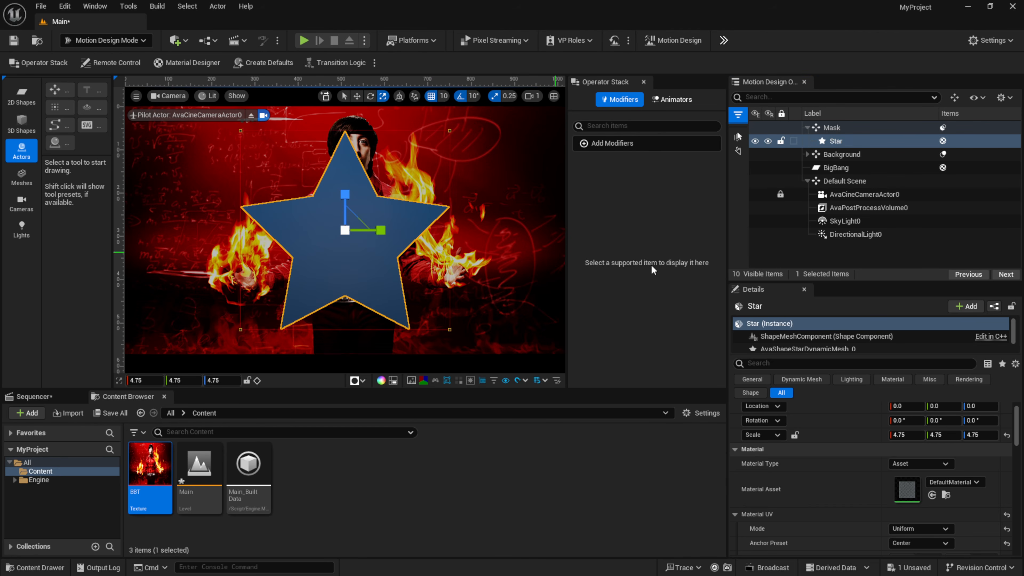
Change Blue BG's simple color to orange (hex sRGB FFB200FF)
click(842, 155)
click(807, 154)
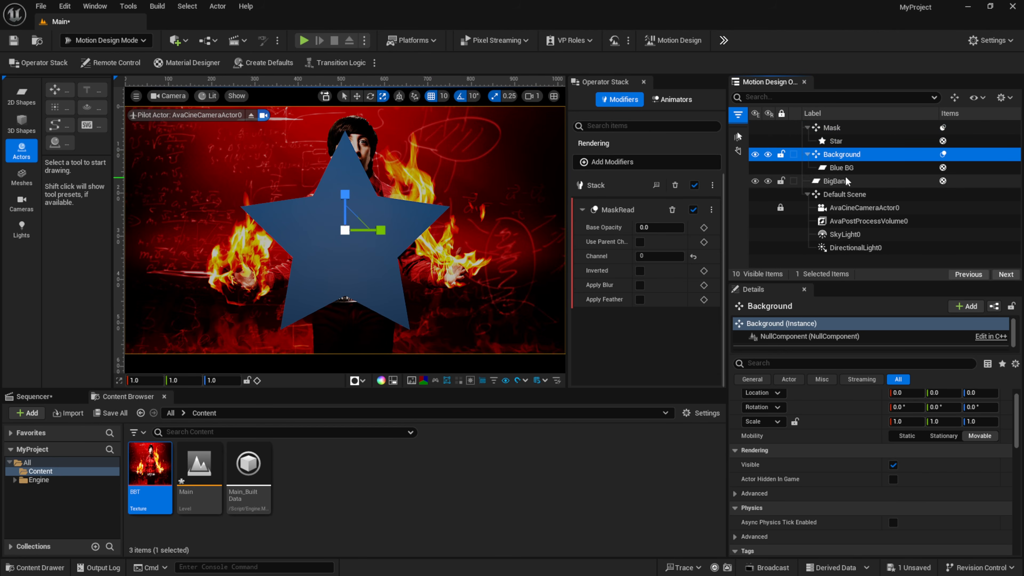
click(843, 167)
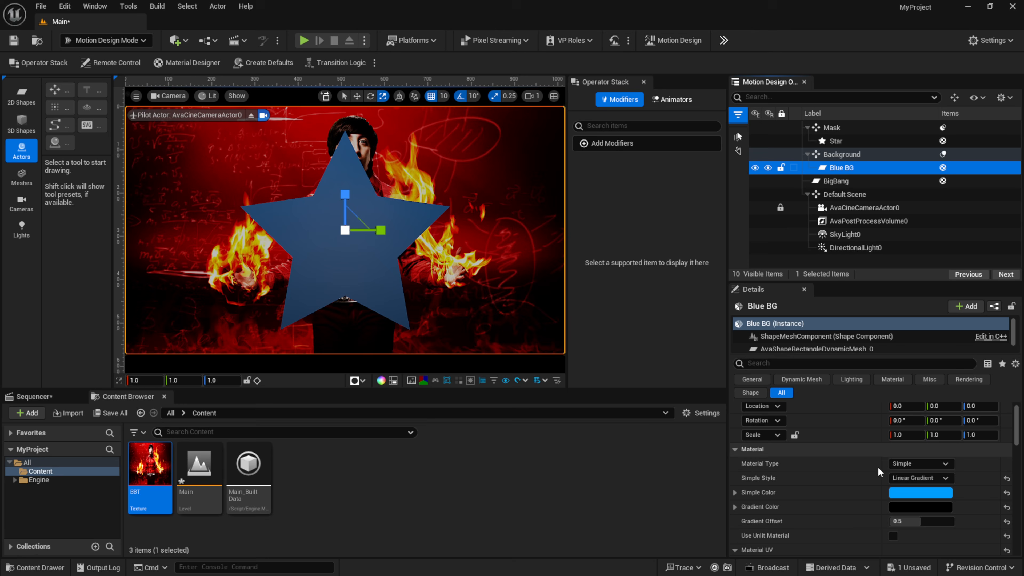
click(917, 492)
drag(779, 418, 810, 416)
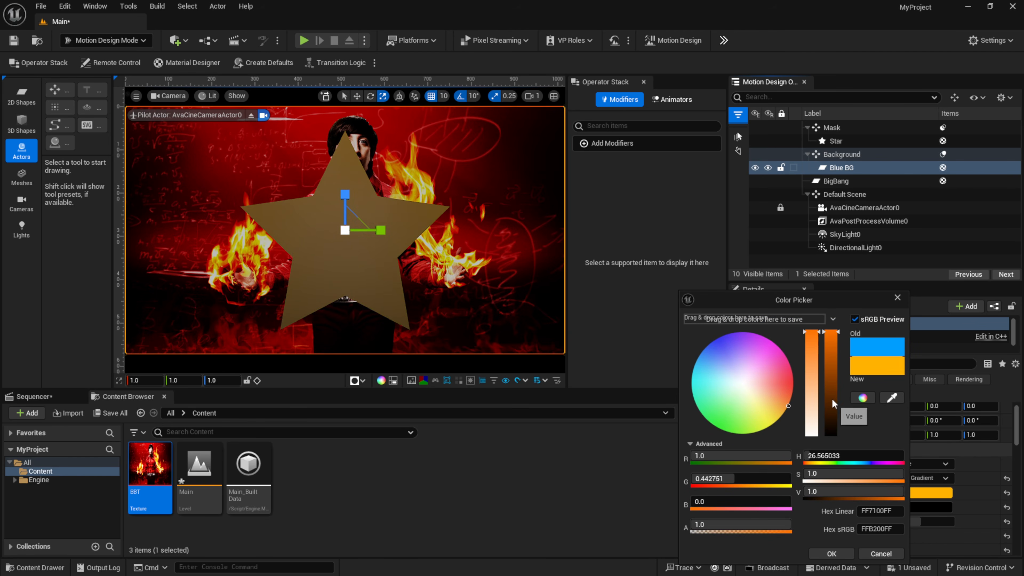
click(832, 553)
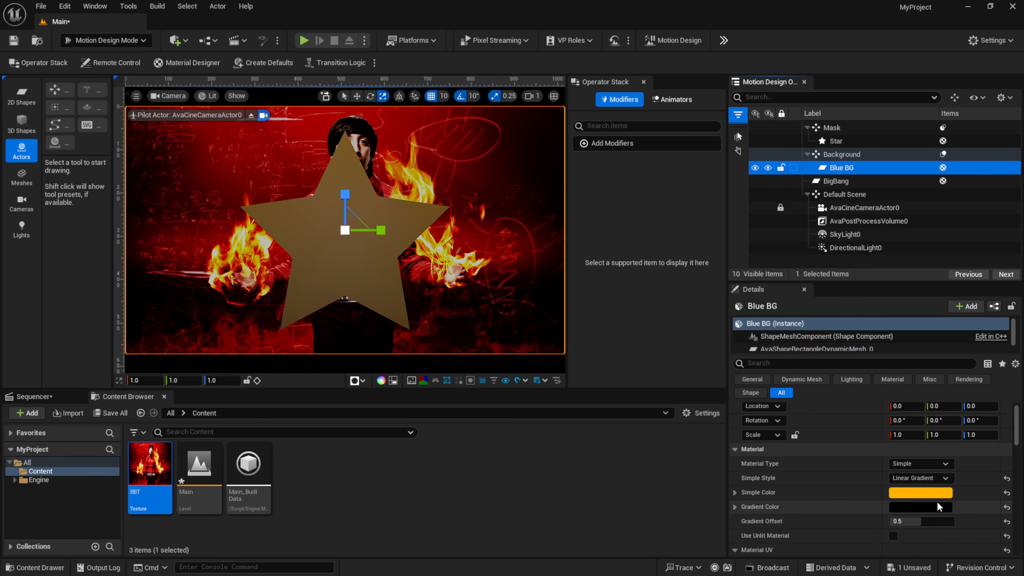
Try the Solid simple style on Blue BG's material
click(913, 464)
click(902, 484)
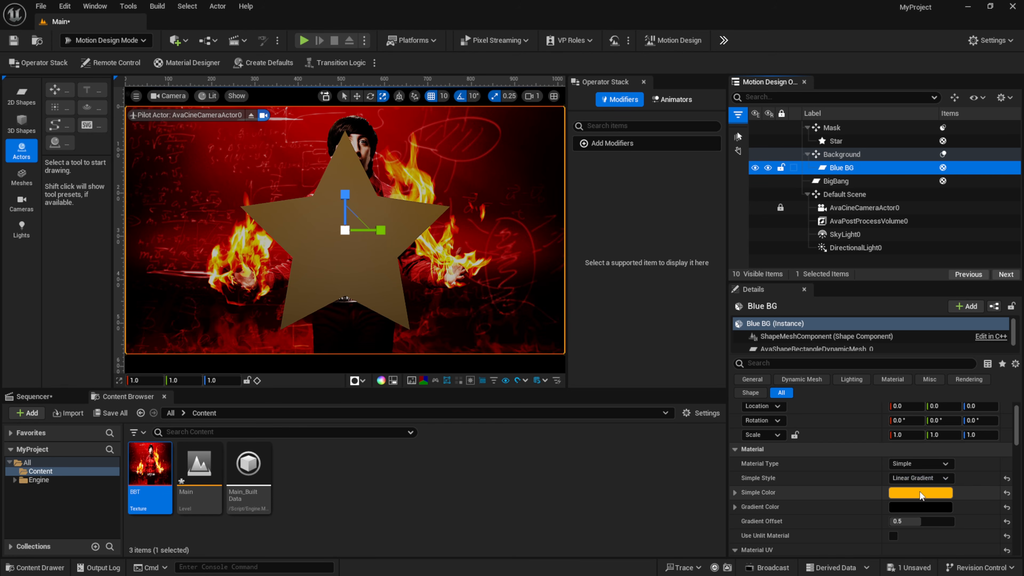
click(920, 478)
click(915, 493)
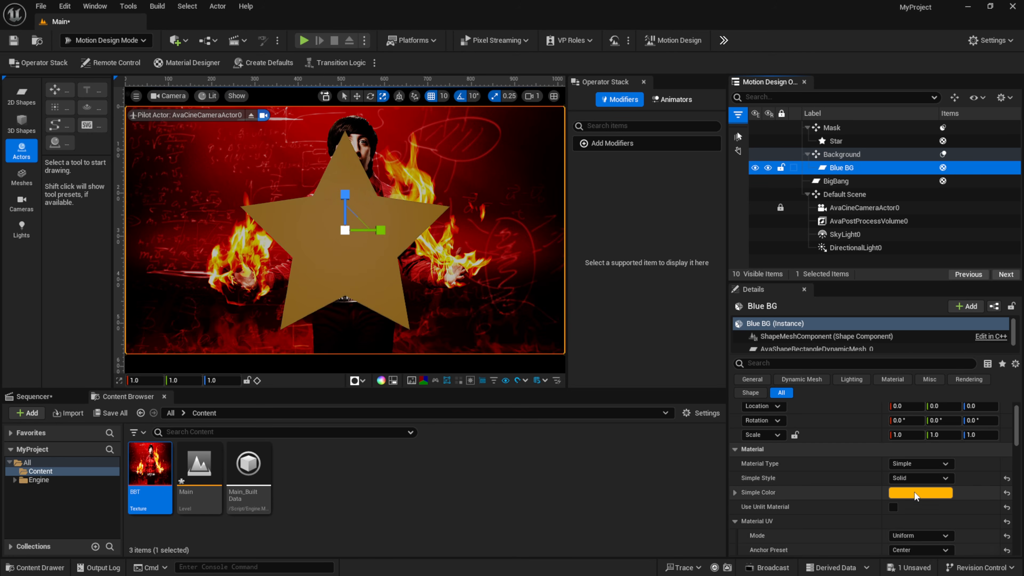
Enable the unlit material on Blue BG and set its simple color to cyan (hex sRGB 00DEFFFF)
click(893, 507)
click(921, 492)
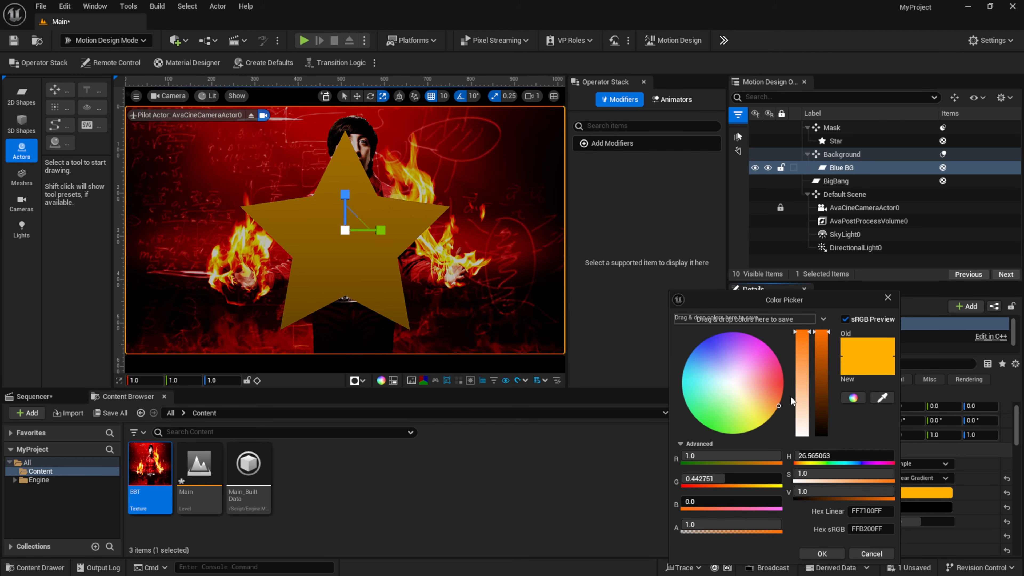
drag(709, 362, 611, 350)
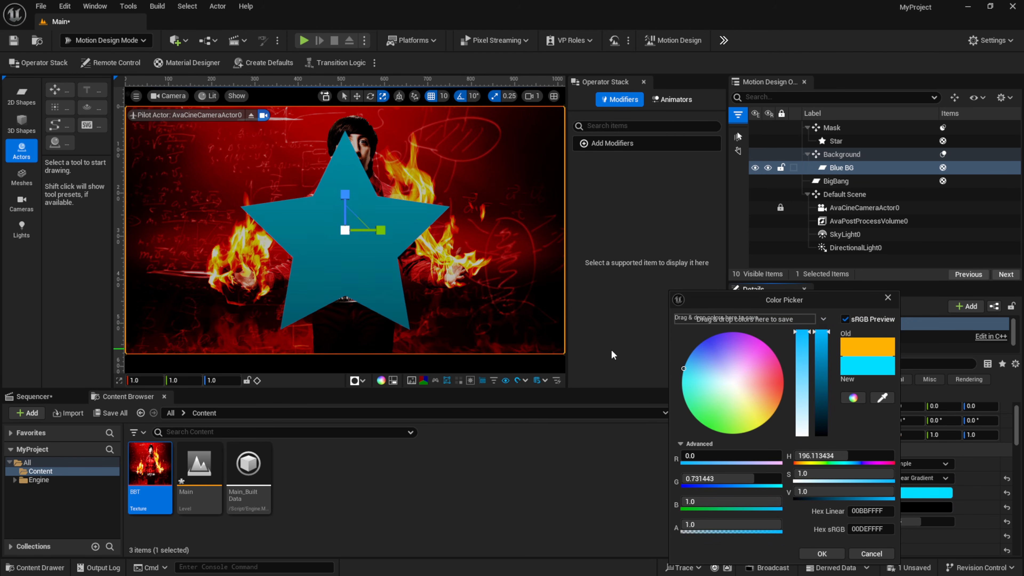
click(823, 553)
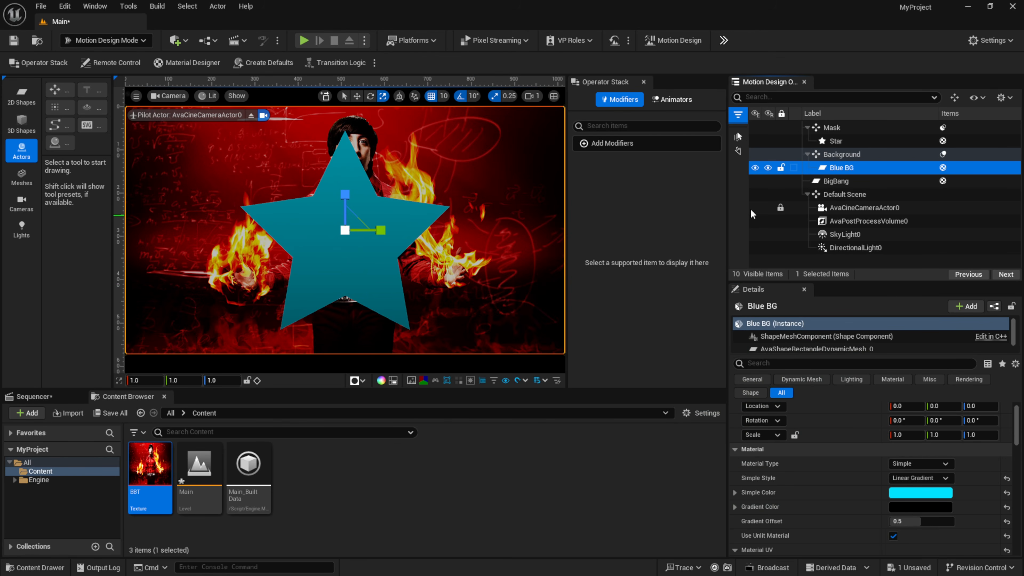
Compare the Channel setting of Background's Mask (Apply) modifier with that of Mask's Mask (Set) modifier
click(834, 140)
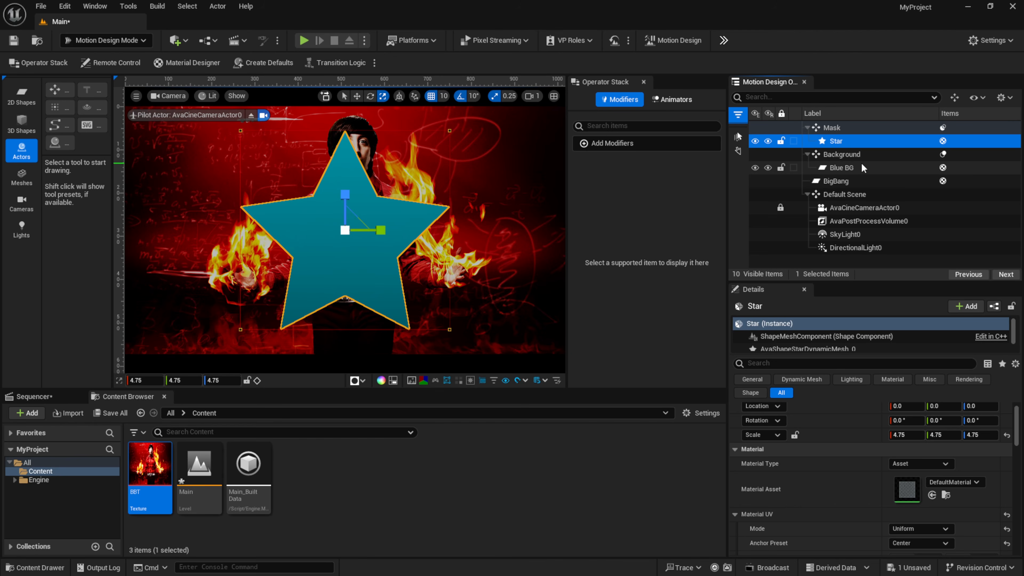
click(943, 154)
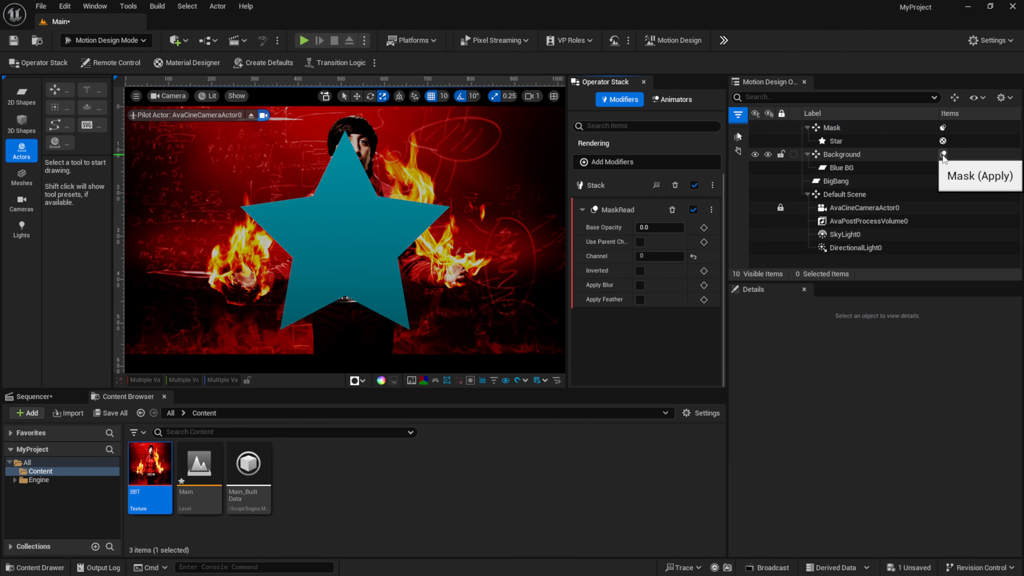
drag(567, 261, 487, 261)
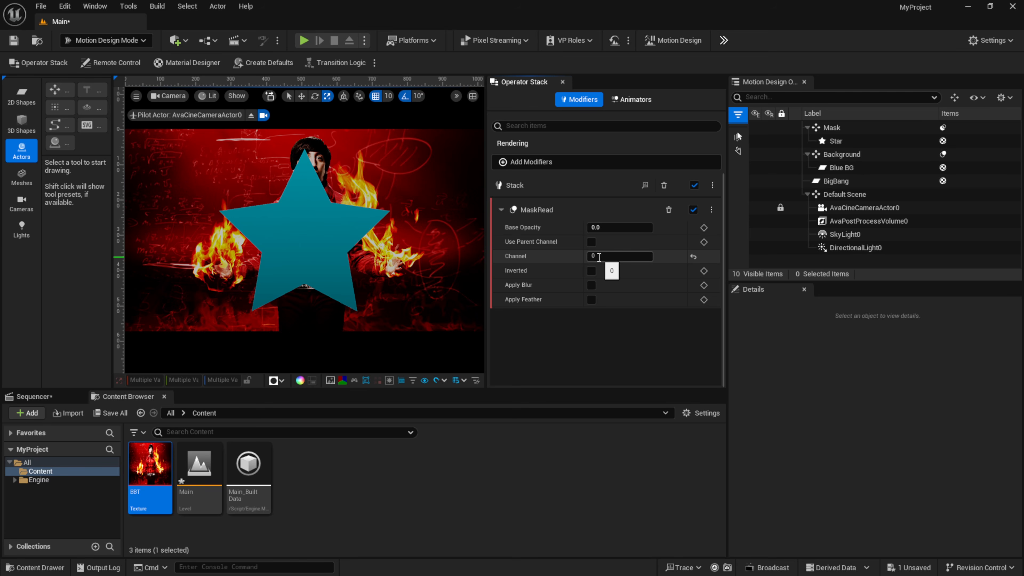
click(942, 127)
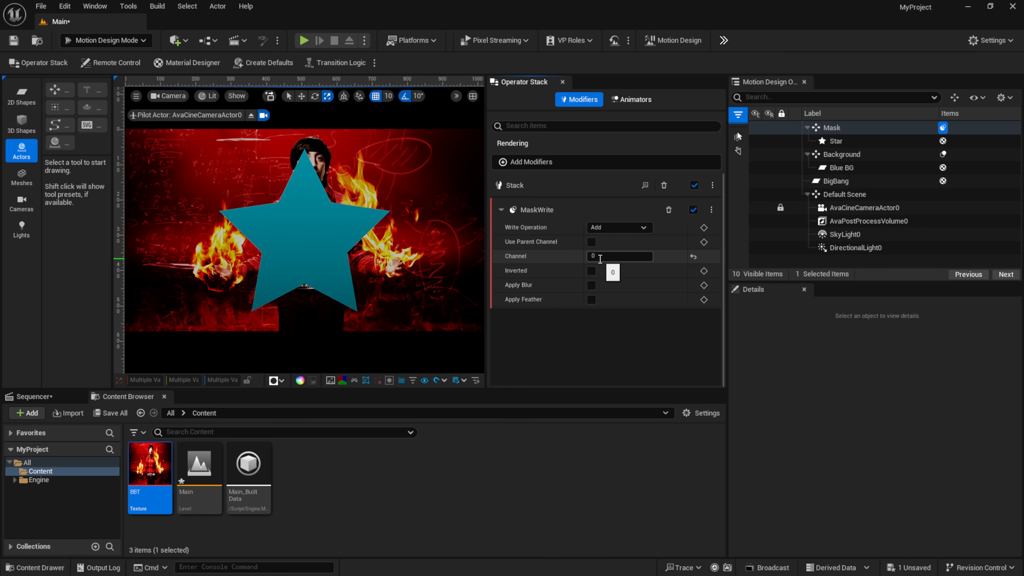
drag(487, 257, 563, 256)
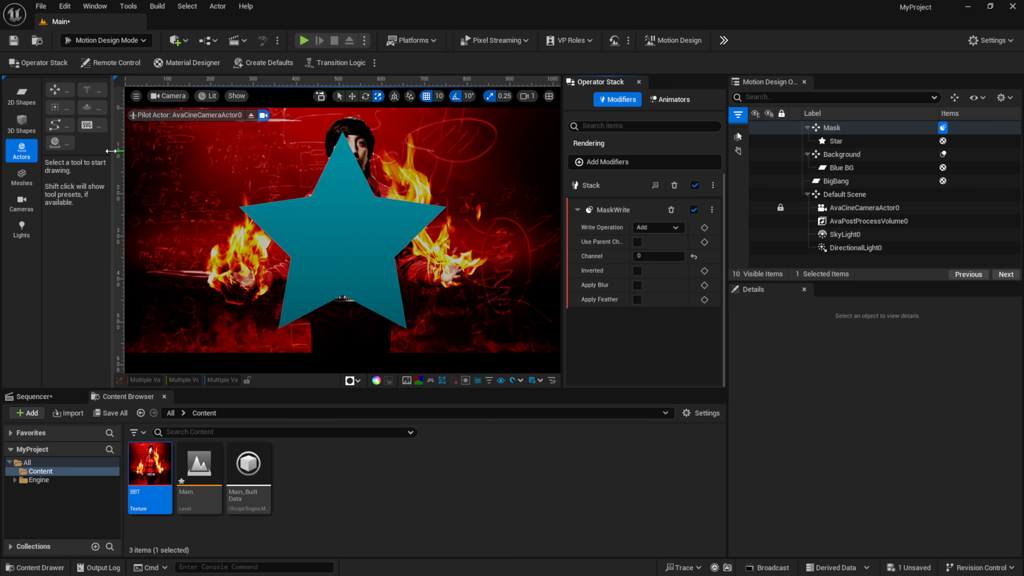
Create an ellipse 2D shape at the scene's origin and scale it uniformly to 4.75
drag(112, 155, 166, 156)
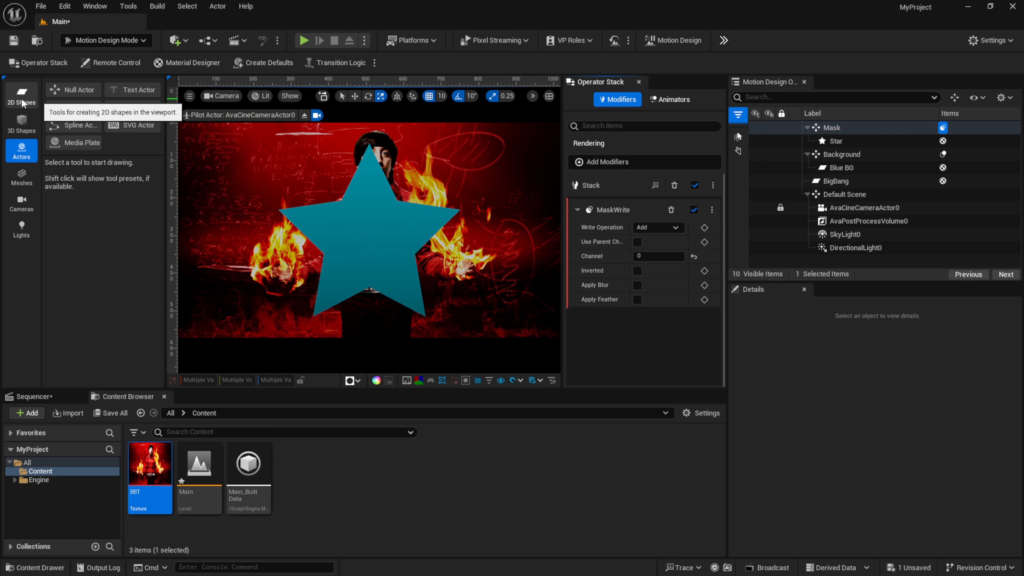
click(21, 109)
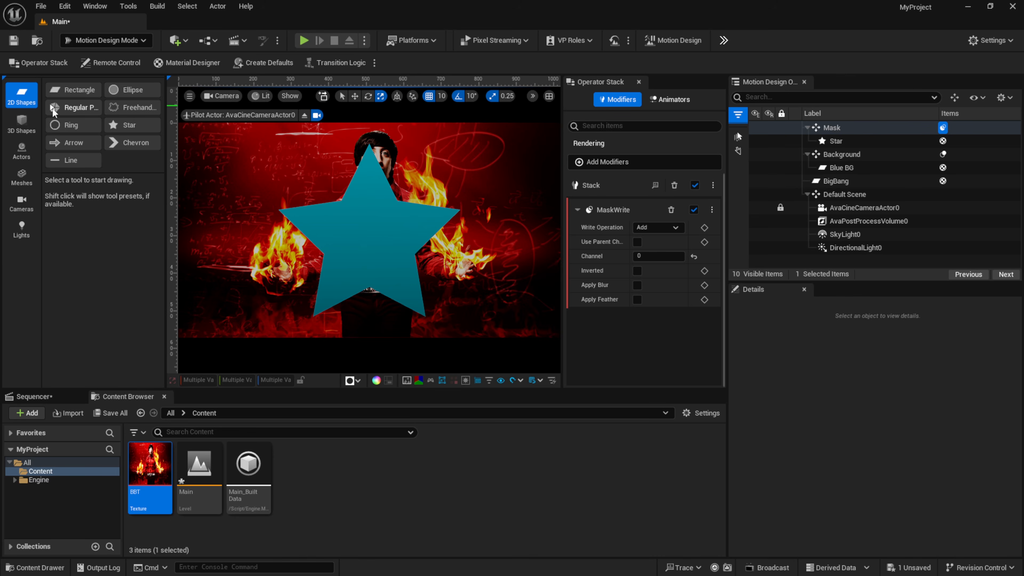
double_click(132, 90)
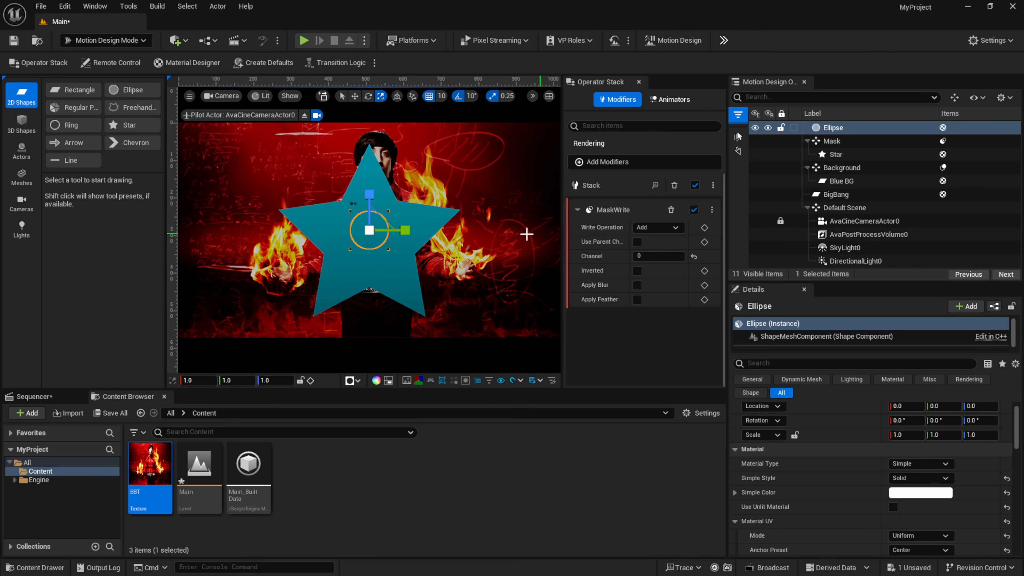
drag(376, 233, 439, 214)
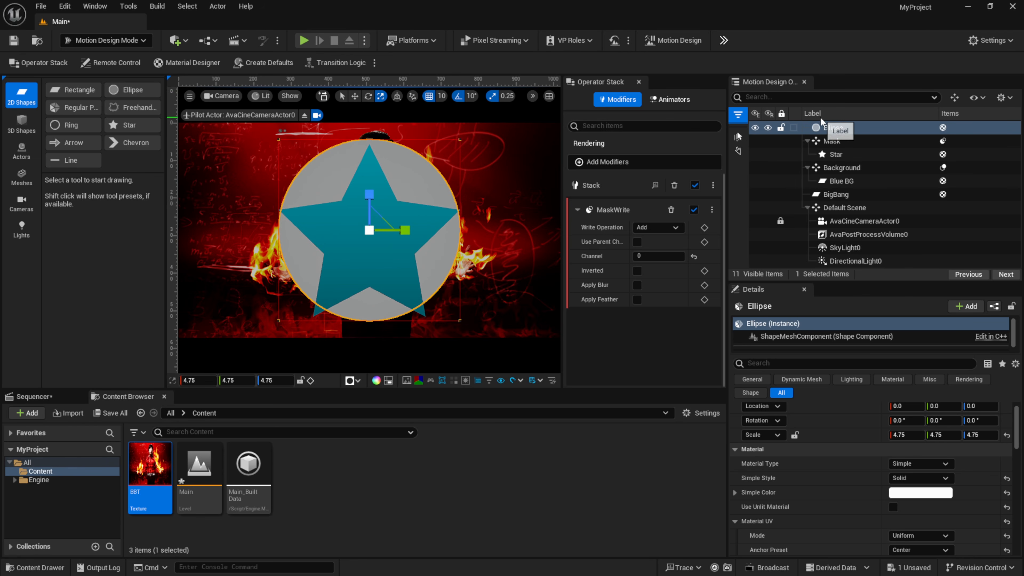
Nest the ellipse under the Mask actor and move it along Y to about -229
drag(825, 128, 837, 147)
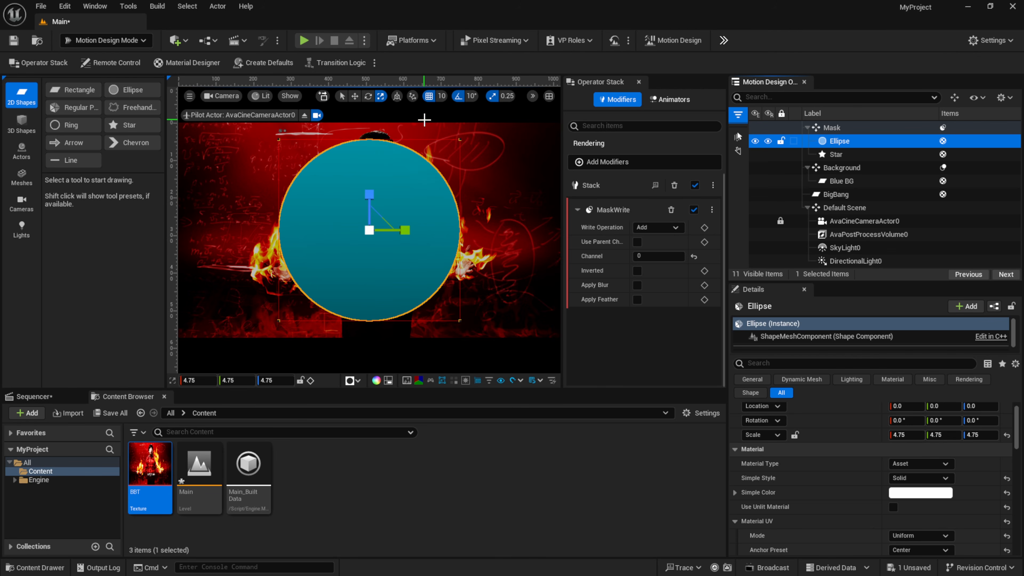
click(354, 96)
drag(405, 223, 314, 224)
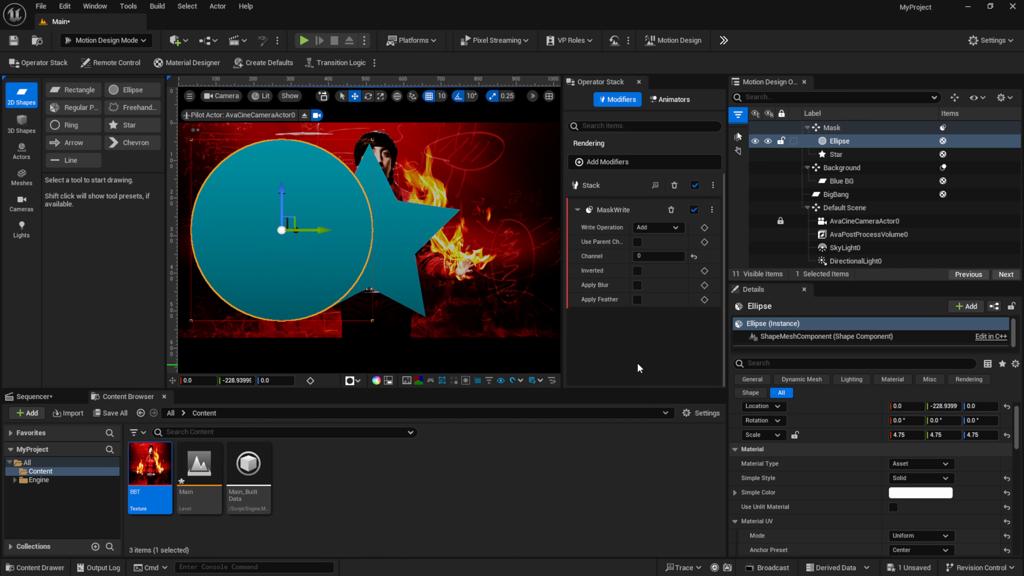
click(489, 355)
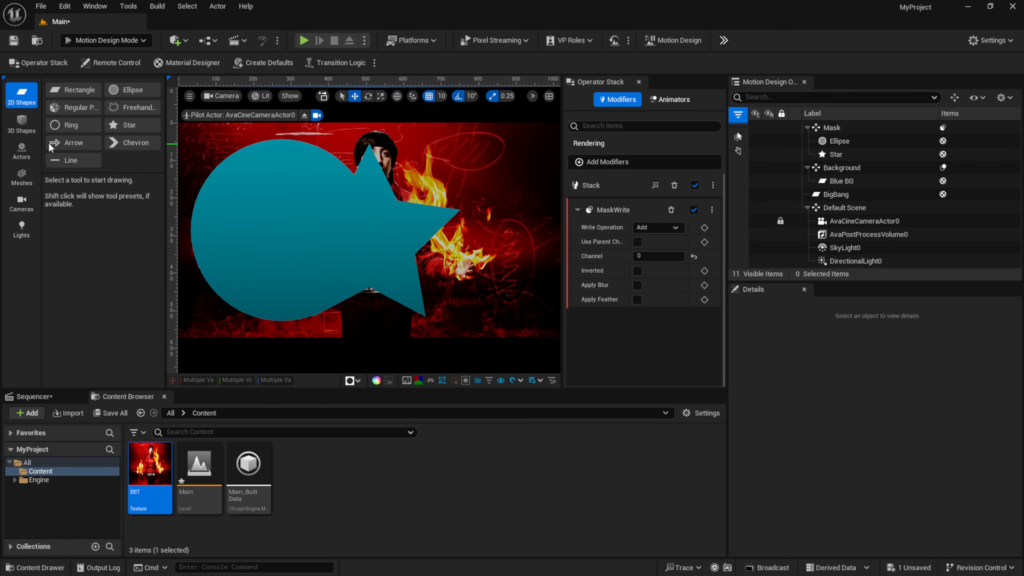
Create a 2D arrow shape, move it along Y to about 259 and scale it uniformly to 4.25
click(71, 142)
drag(831, 130, 838, 155)
drag(409, 230, 871, 284)
click(378, 97)
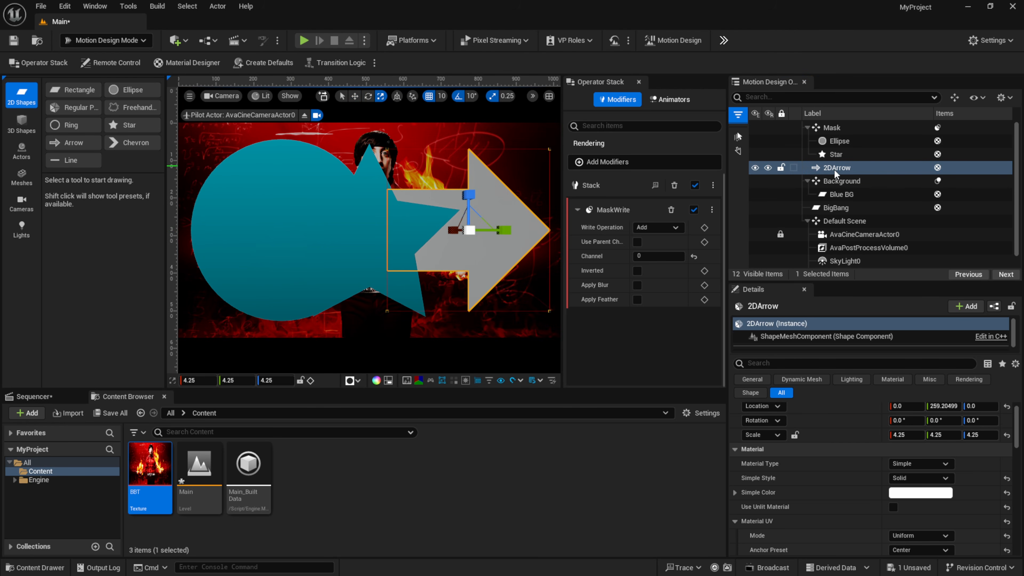
Nest the 2D arrow under the Mask actor so it also masks the background, and clear the selection
drag(833, 168, 837, 139)
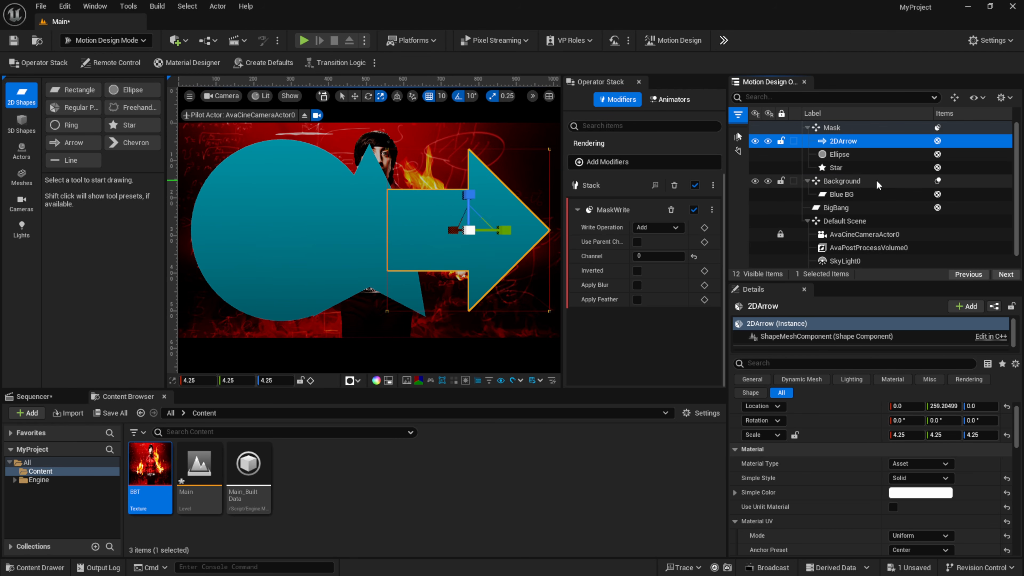
click(841, 180)
click(500, 365)
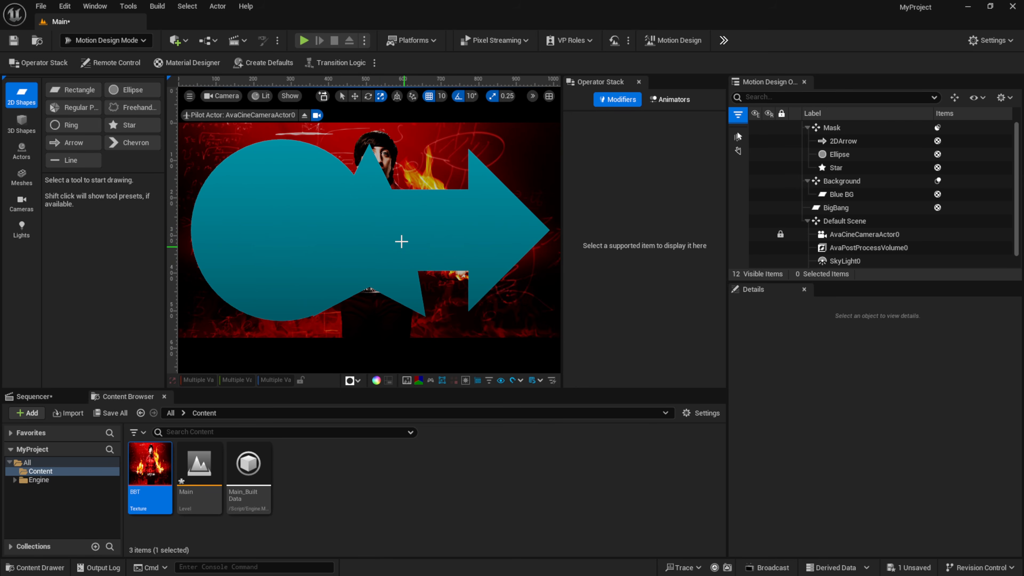
Create a 3D sphere at the origin with a uniform scale of 4 and nest it under the Mask actor
click(21, 123)
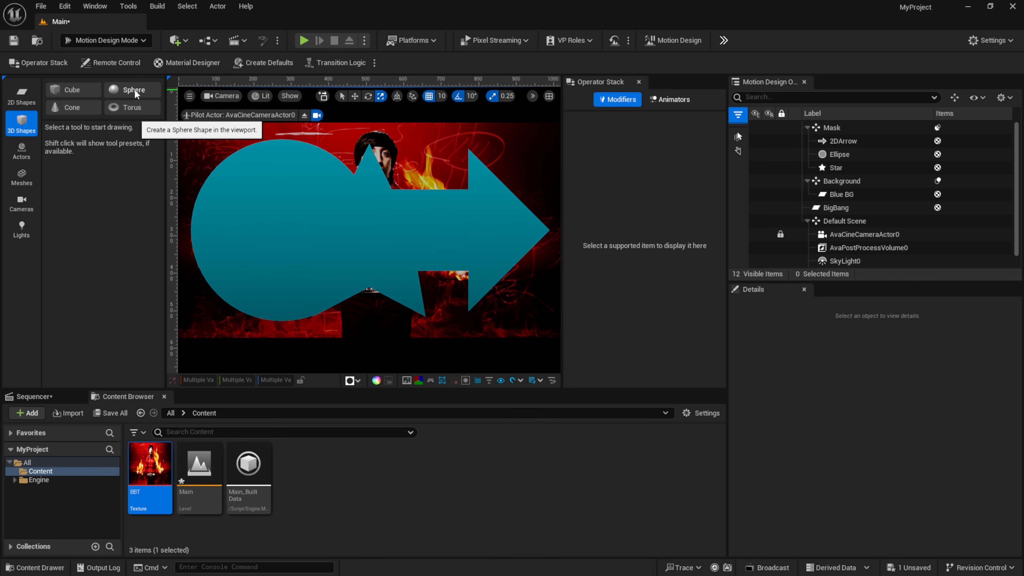
click(120, 94)
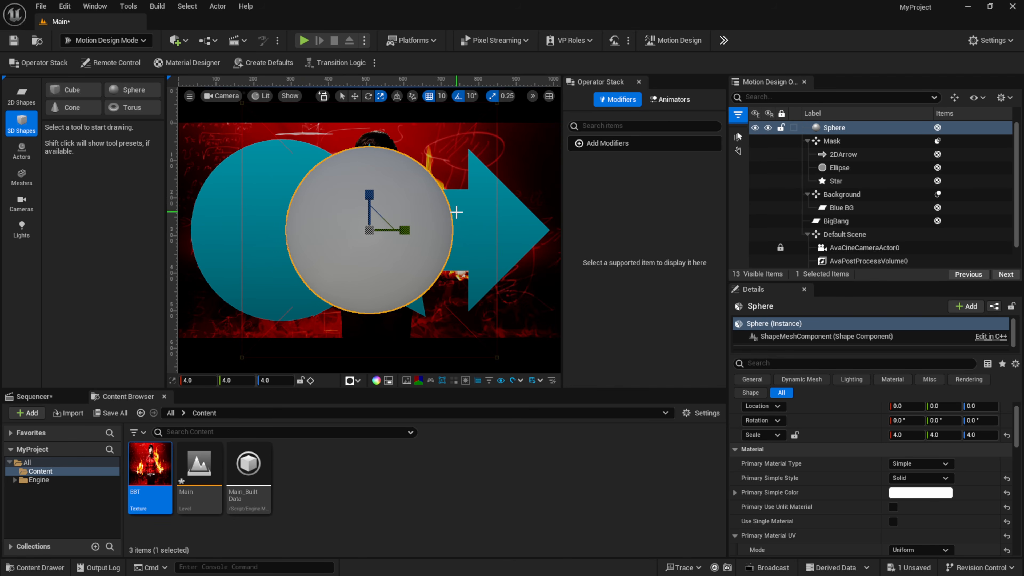
mouse_move(453, 214)
alt+mouse_down()
mouse_move(363, 220)
mouse_move(453, 215)
alt+mouse_up()
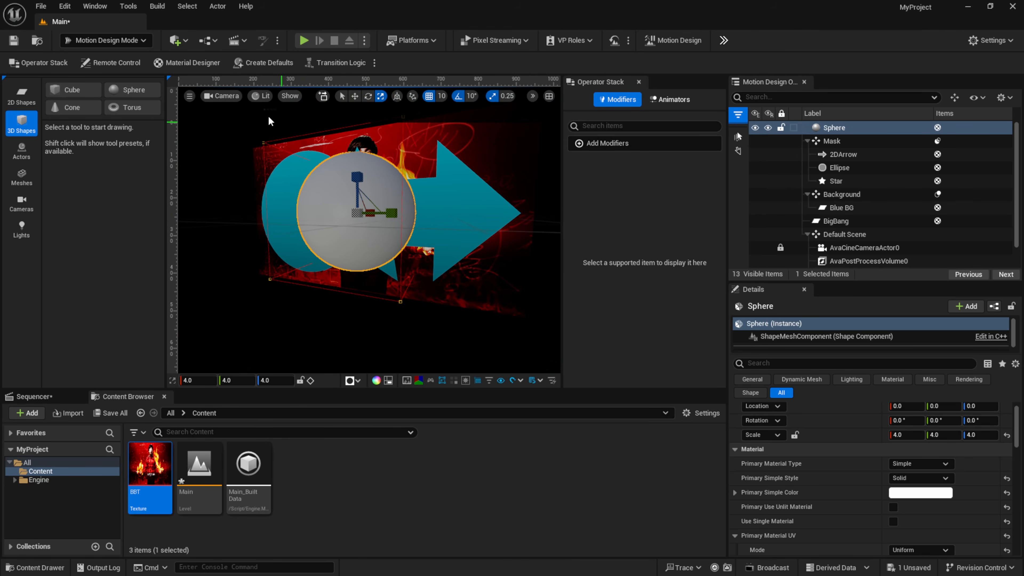
click(220, 95)
click(242, 118)
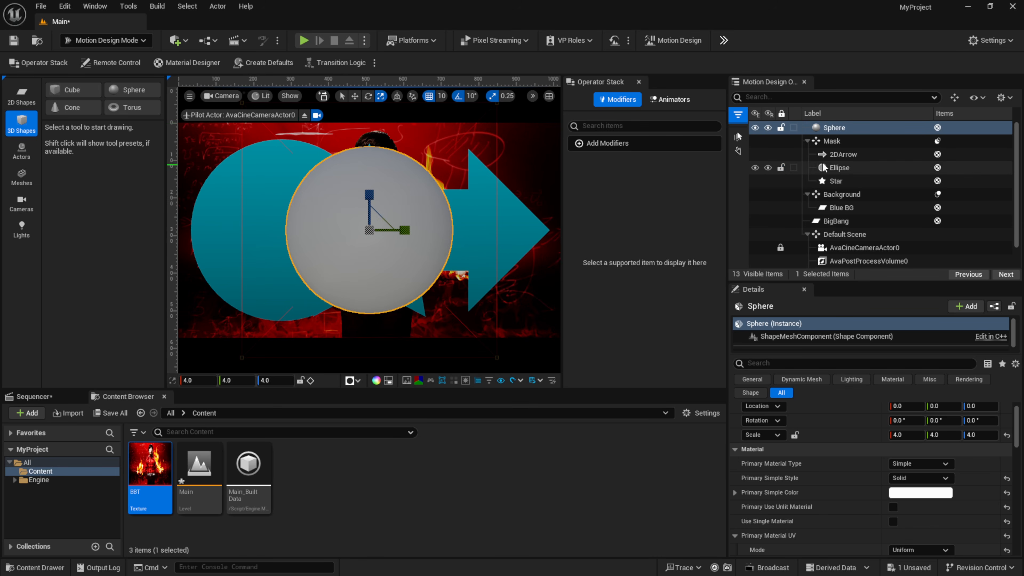
drag(874, 128, 838, 154)
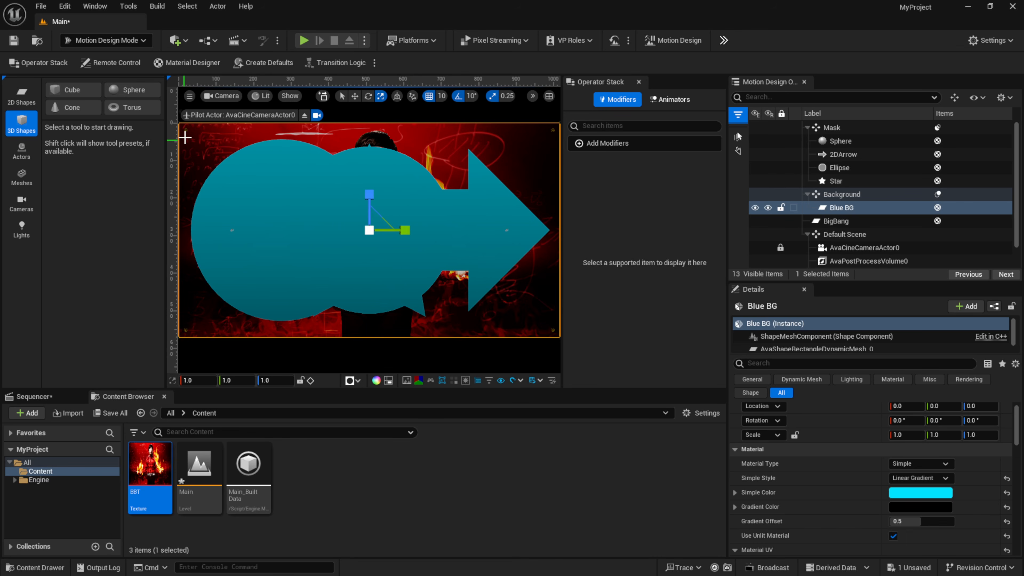
Examine the masking sphere from several angles outside the piloted camera, and return to the AvaCineCameraActor0 view
click(304, 116)
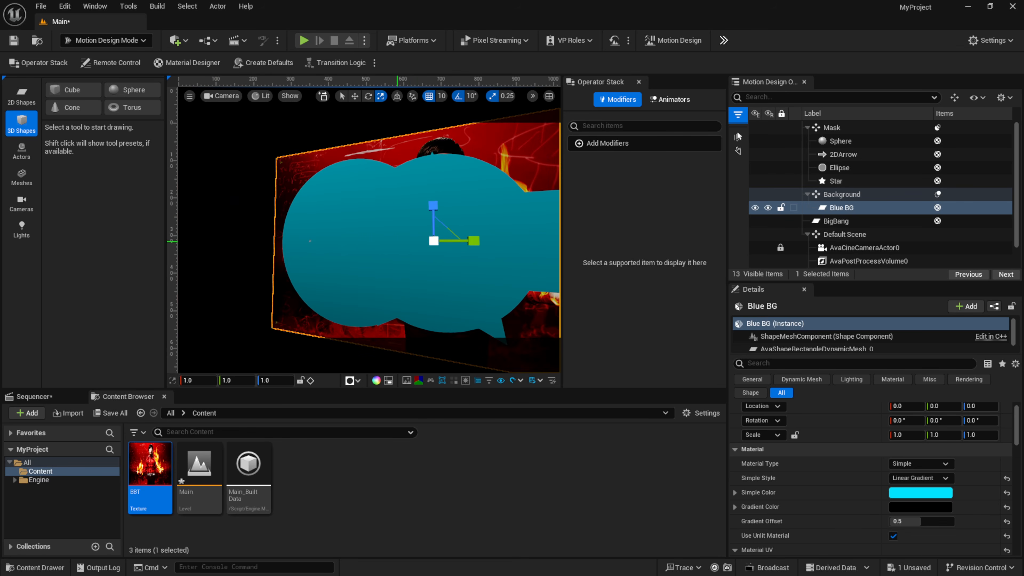
click(841, 141)
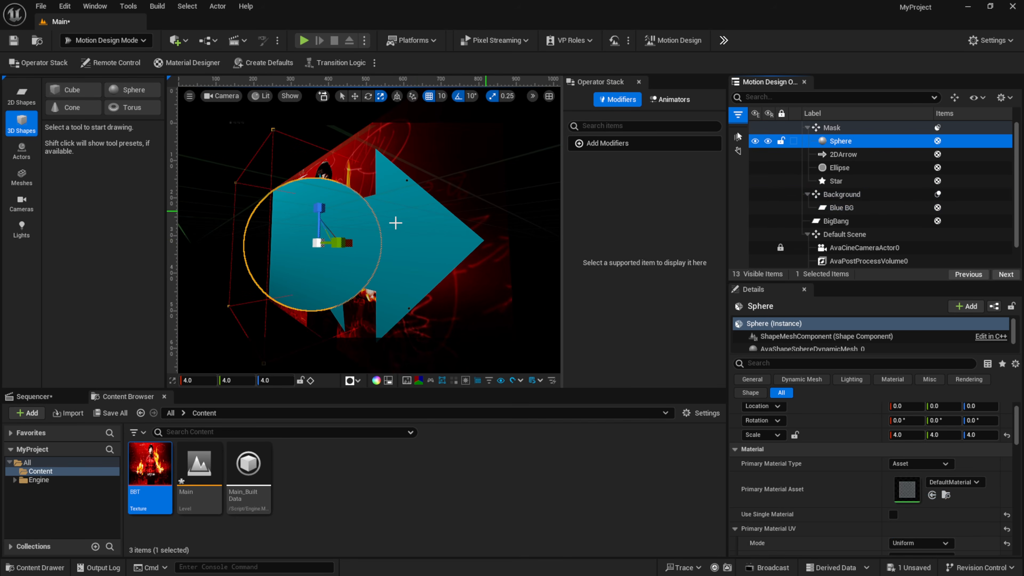
scroll(396, 222, up, 5)
alt+drag(329, 244, 361, 232)
scroll(362, 231, down, 4)
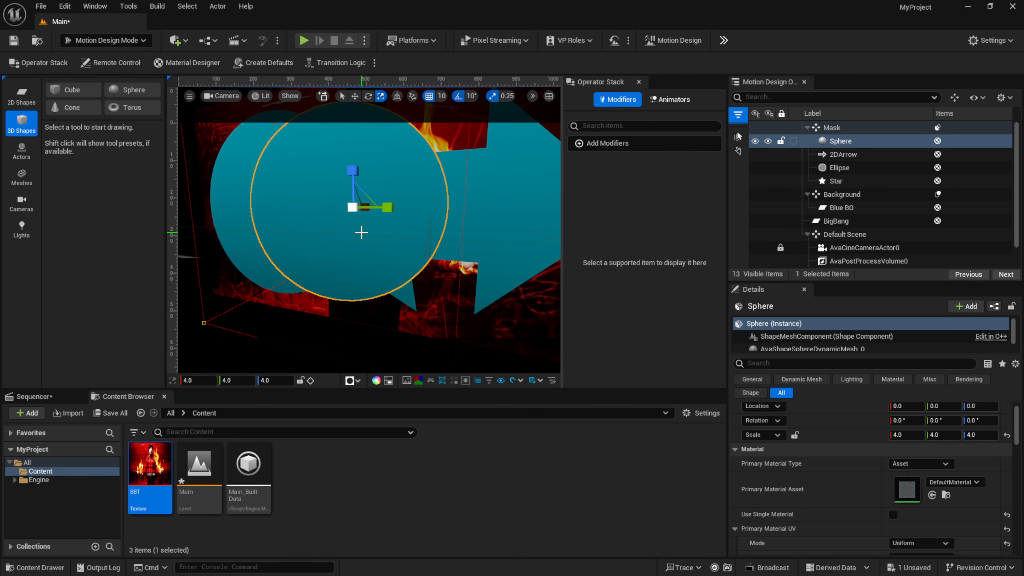
click(231, 99)
click(259, 124)
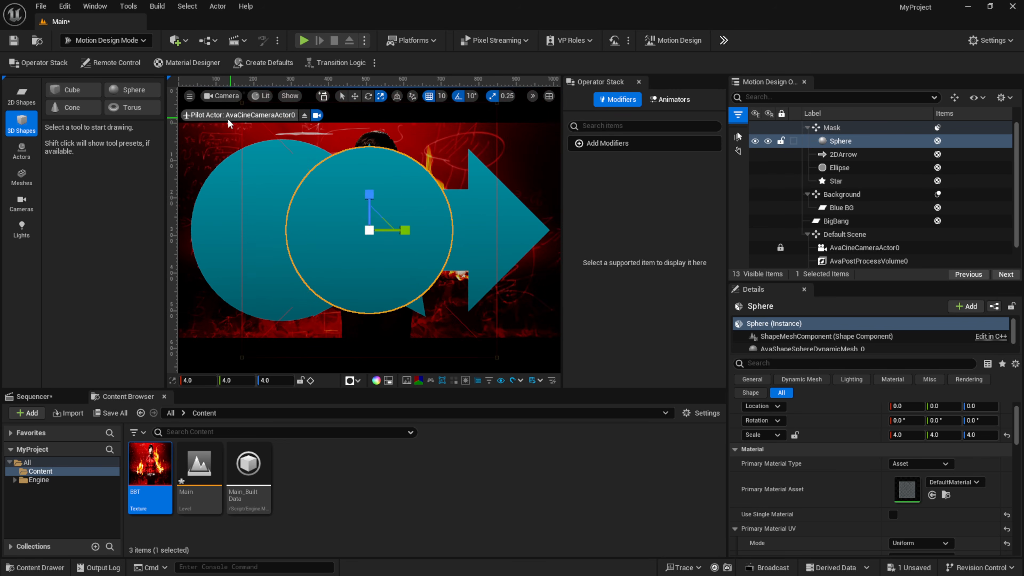